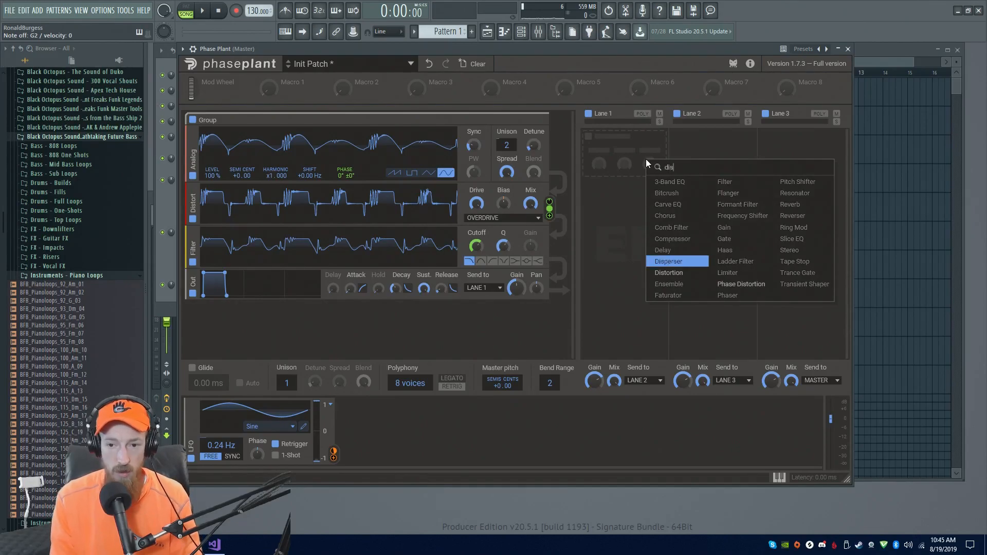
# Add a Filter effect to Lane 2 of the effects section
pyautogui.click(664, 161)
pyautogui.write('fil')
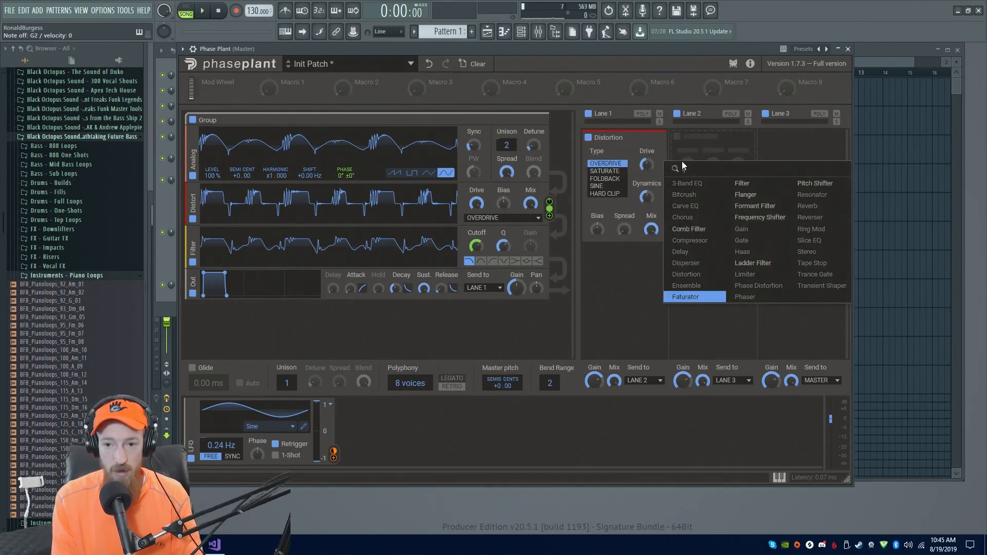
pyautogui.press('Return')
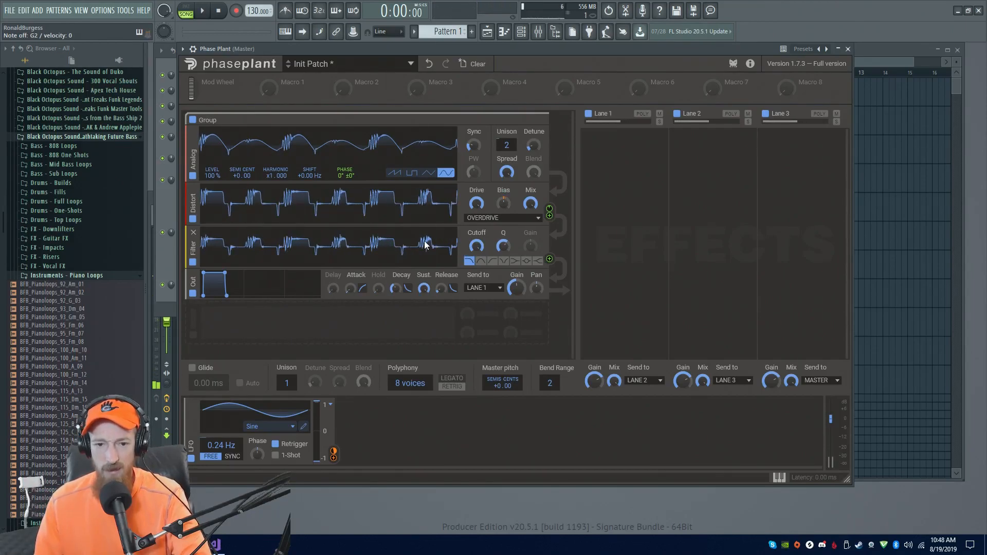
# Route the Distort module's modulation output to the Filter cutoff knob
pyautogui.moveTo(477, 246)
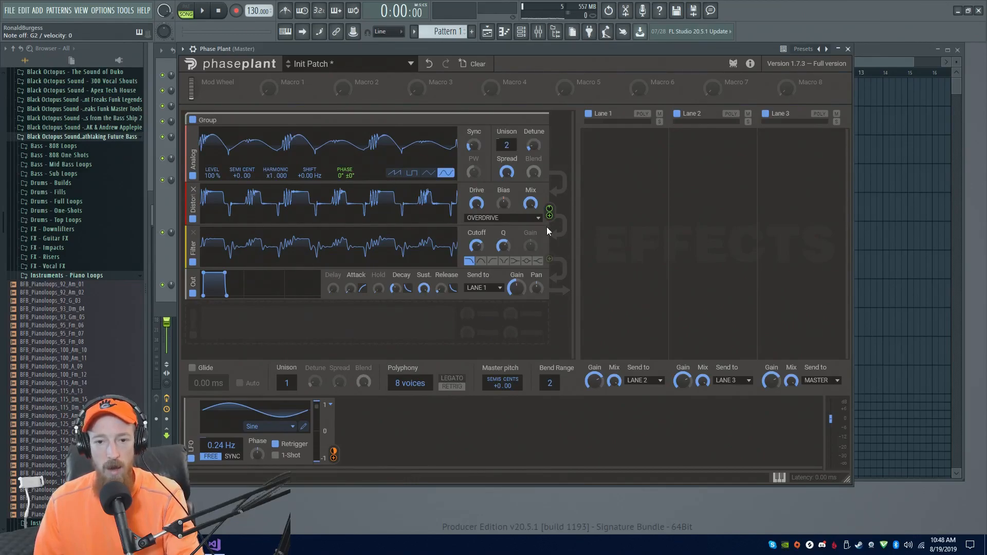
pyautogui.moveTo(550, 215); pyautogui.dragTo(476, 249)
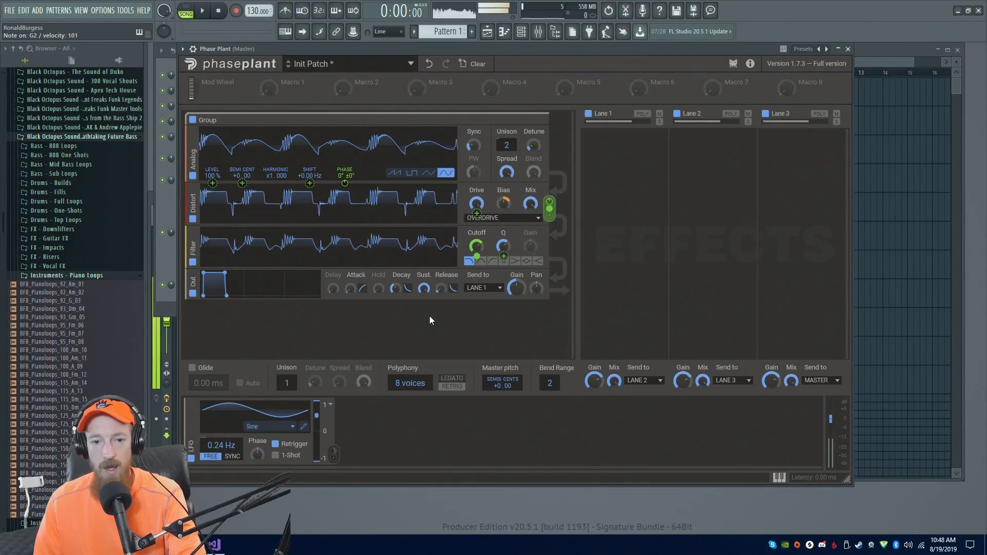
pyautogui.click(477, 249)
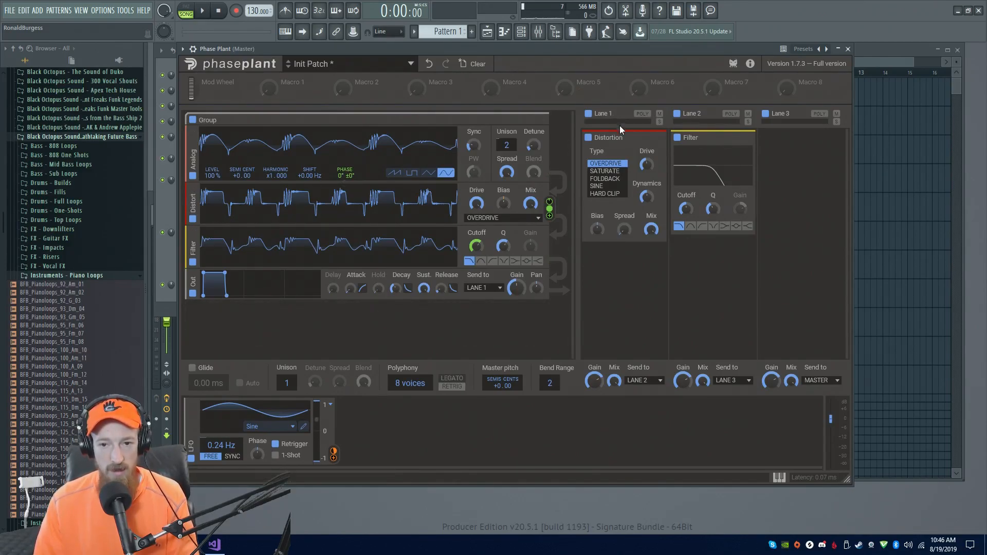
# Add an Analog generator at the end of the generator chain
pyautogui.moveTo(619, 136)
pyautogui.mouseDown()
pyautogui.moveTo(746, 177)
pyautogui.moveTo(792, 135)
pyautogui.moveTo(612, 138)
pyautogui.mouseUp()
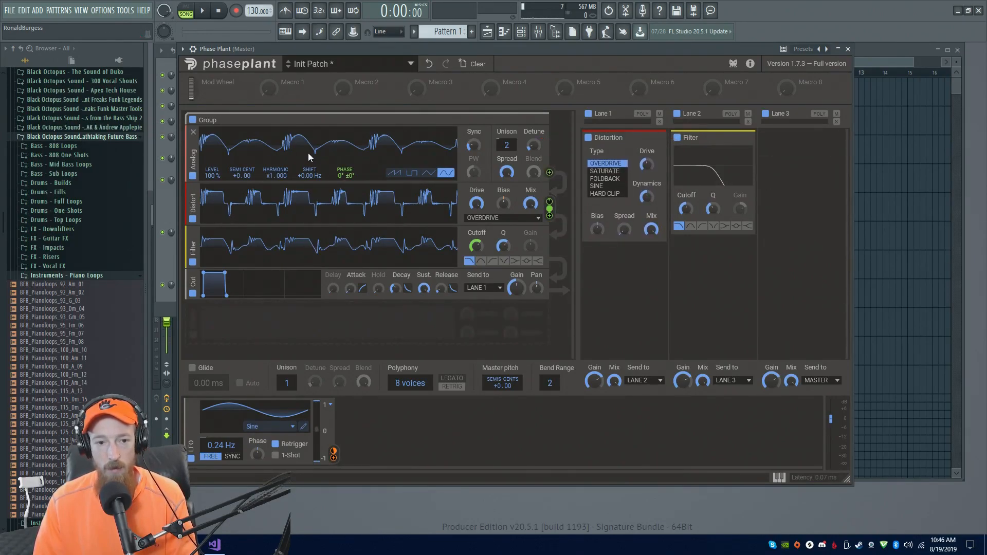
pyautogui.click(344, 325)
pyautogui.write('ana')
pyautogui.press('Return')
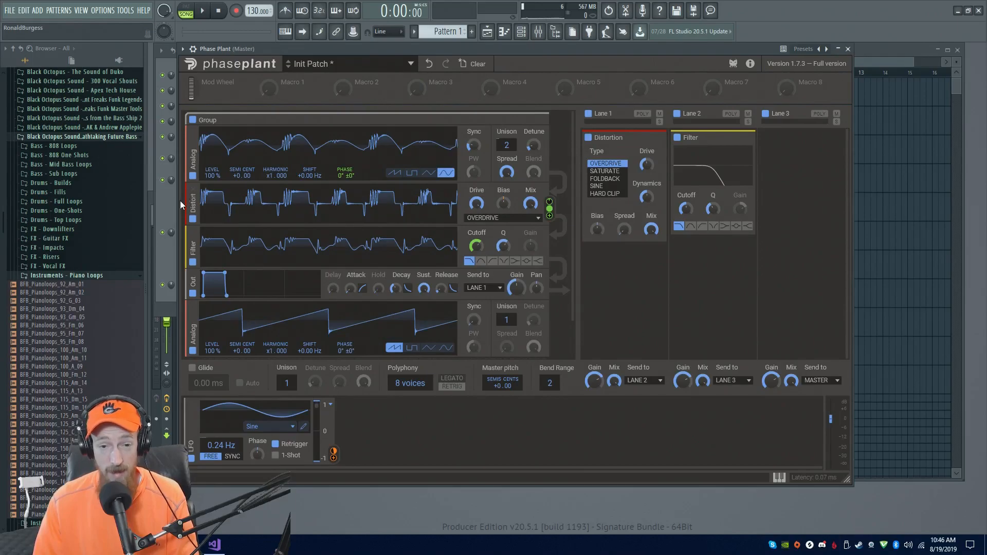
# Move the Distort module and then the Out module below the new Analog generator
pyautogui.scroll(-1, 245, 198)
pyautogui.moveTo(193, 172); pyautogui.dragTo(282, 345)
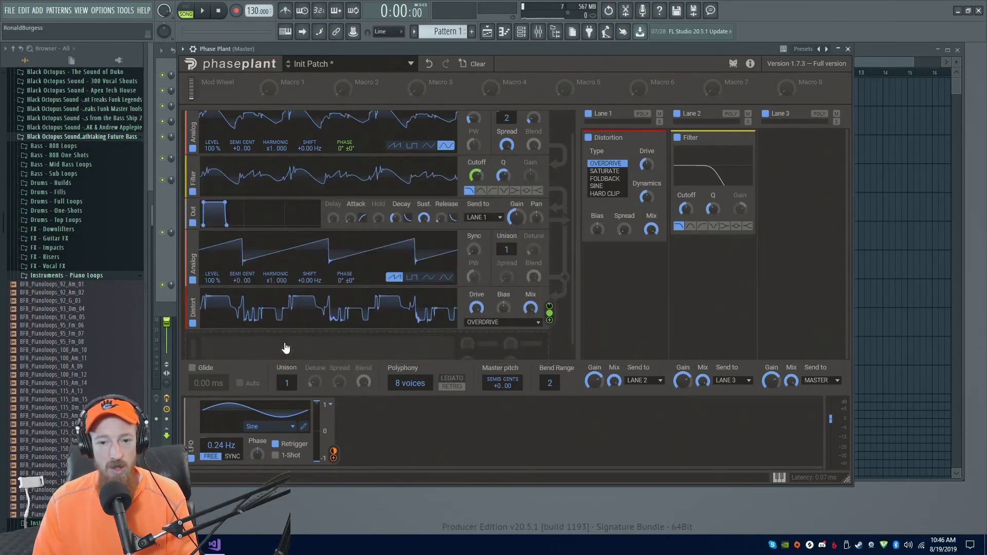
pyautogui.moveTo(190, 211); pyautogui.dragTo(218, 337)
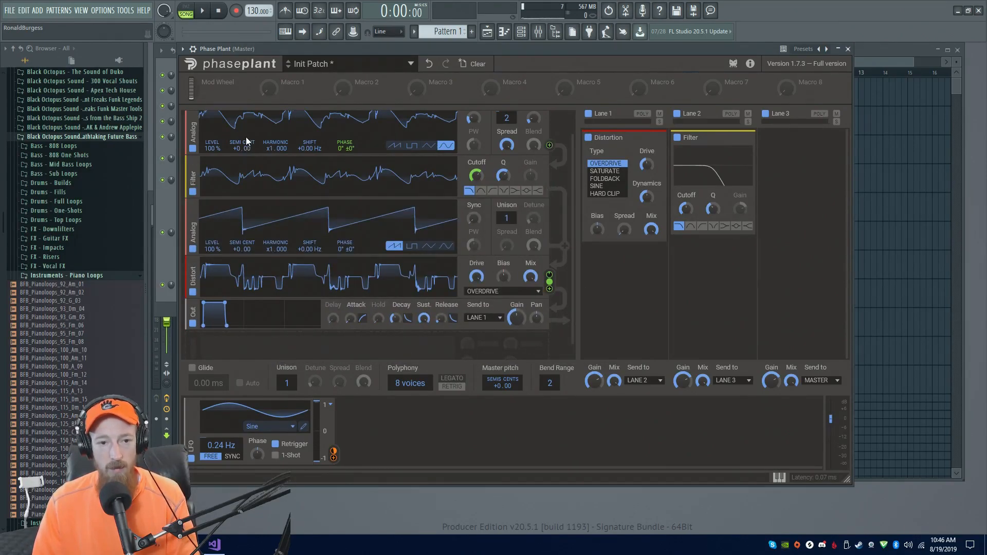
# Move the Distort module back up directly beneath the first Analog generator
pyautogui.scroll(1, 273, 196)
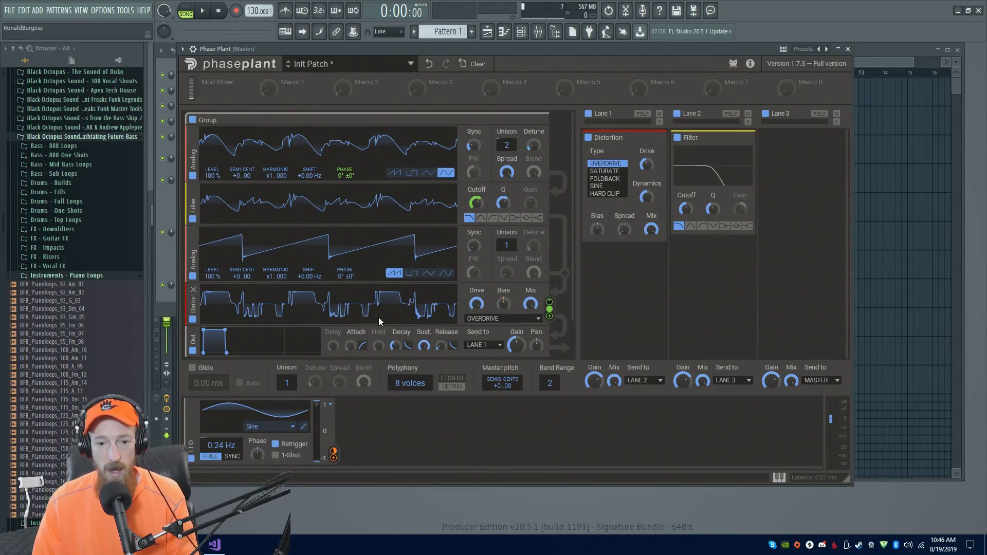
pyautogui.moveTo(188, 299); pyautogui.dragTo(304, 193)
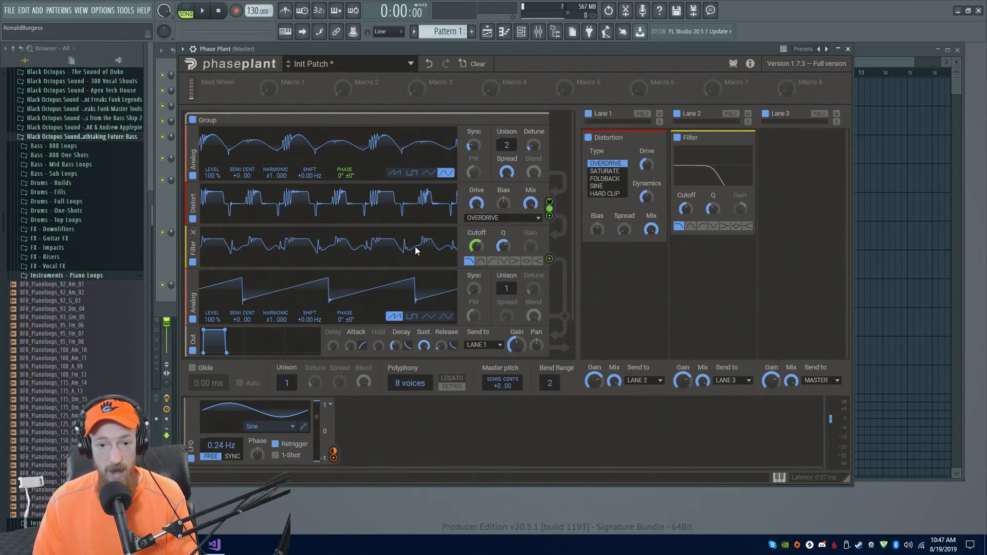
# Remove the second Analog generator from the chain
pyautogui.scroll(-2, 416, 250)
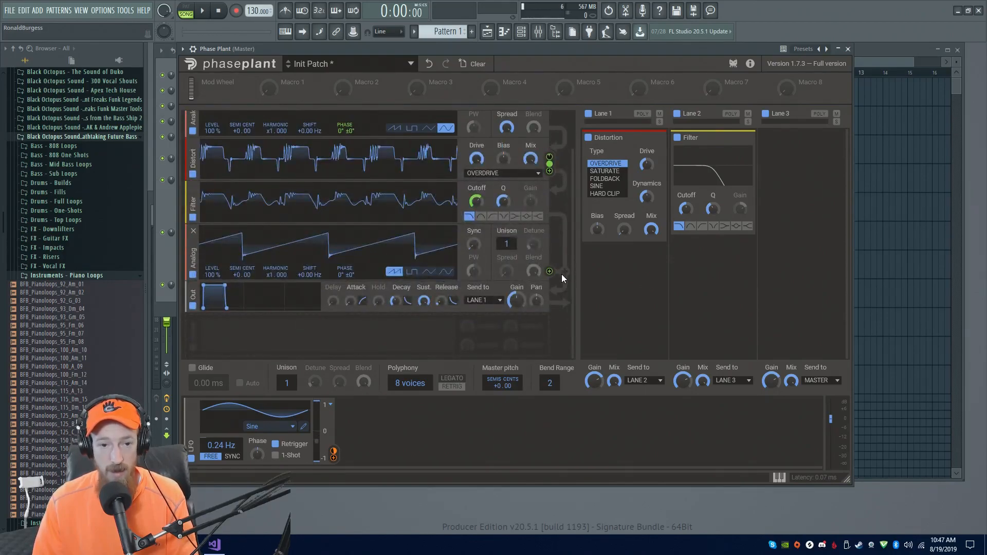
pyautogui.click(193, 232)
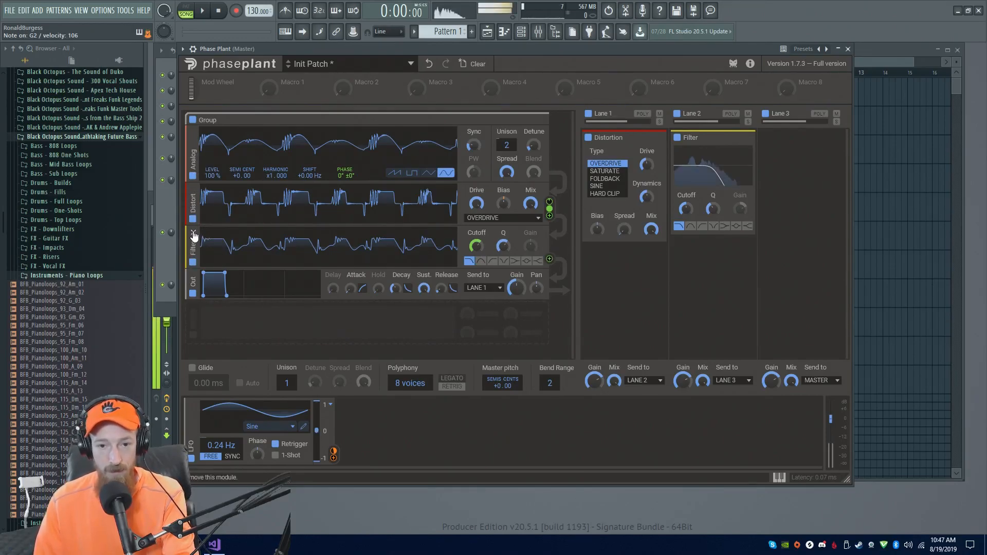
# Remove the Distortion and Filter effects from Lanes 1 and 2
pyautogui.click(662, 138)
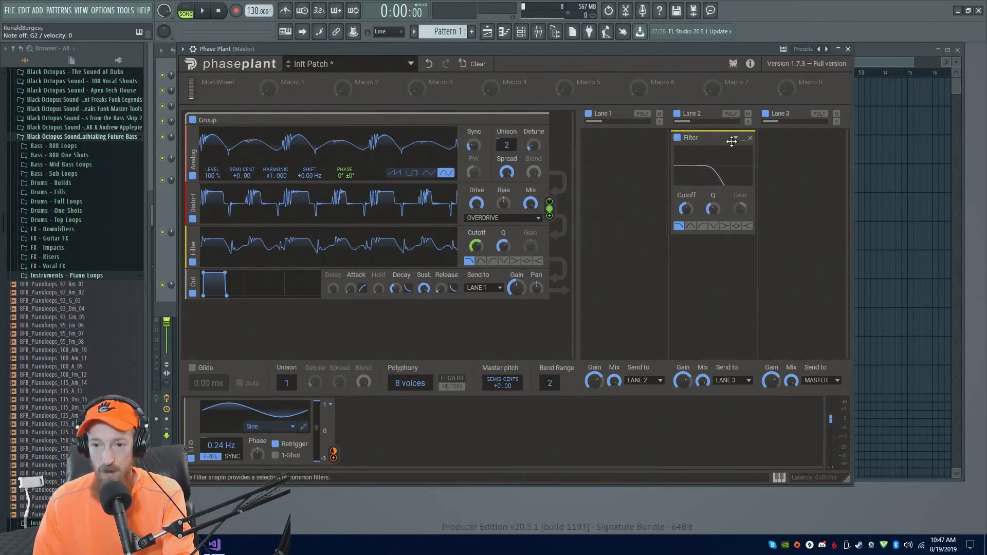
pyautogui.click(750, 138)
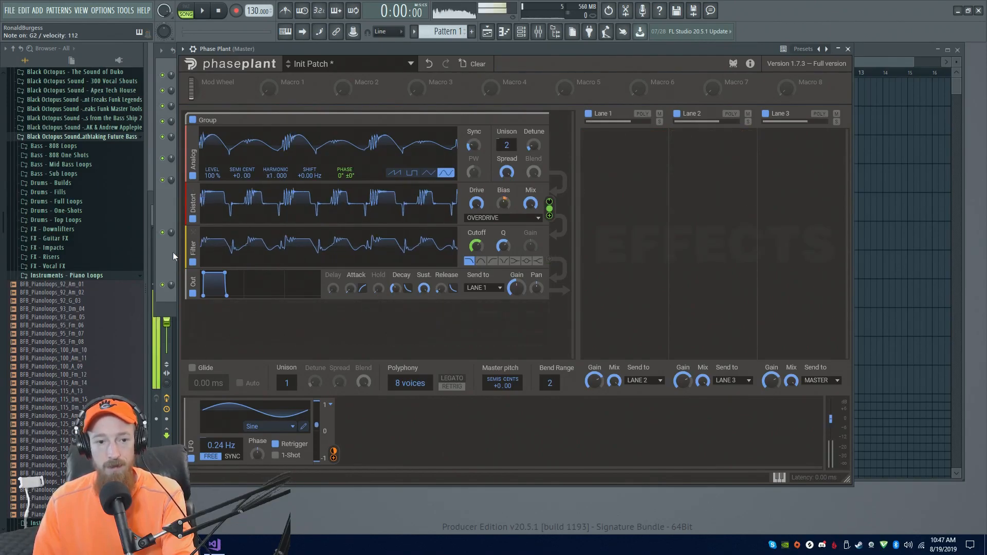
# Move the Filter module above the Distort module and then back below it
pyautogui.moveTo(193, 250); pyautogui.dragTo(226, 194)
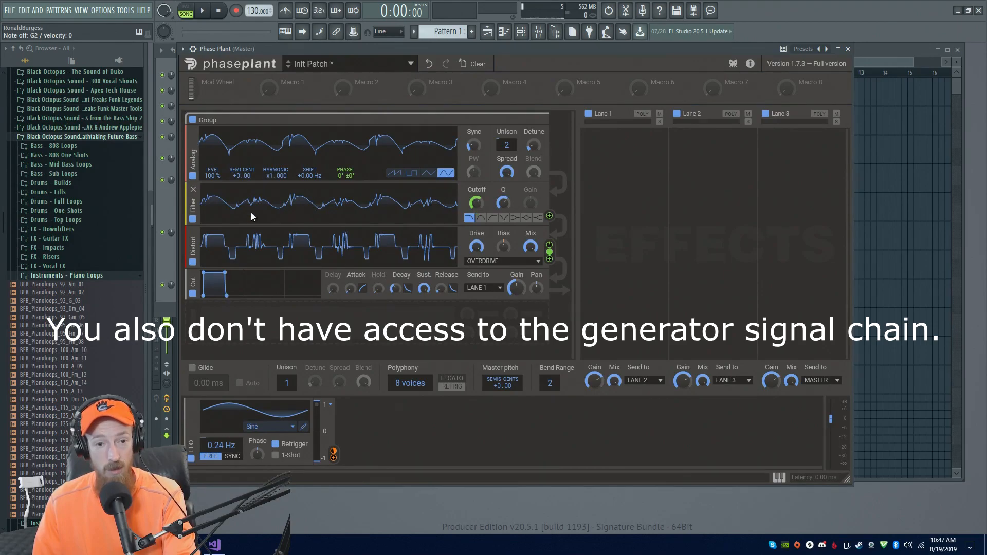
pyautogui.moveTo(192, 208); pyautogui.dragTo(204, 267)
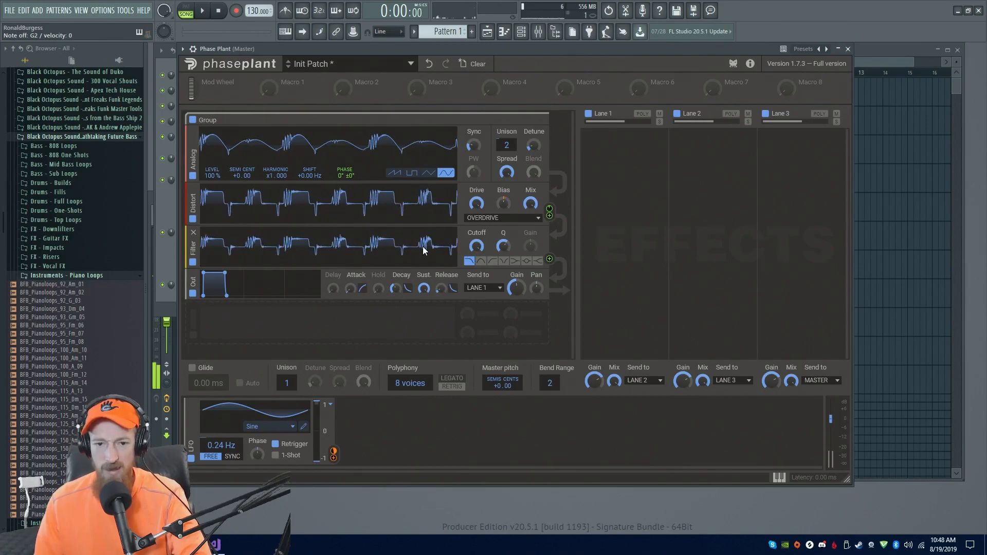
# Adjust the Filter cutoff and modulate it with the Distort module's output
pyautogui.moveTo(476, 247); pyautogui.dragTo(476, 237)
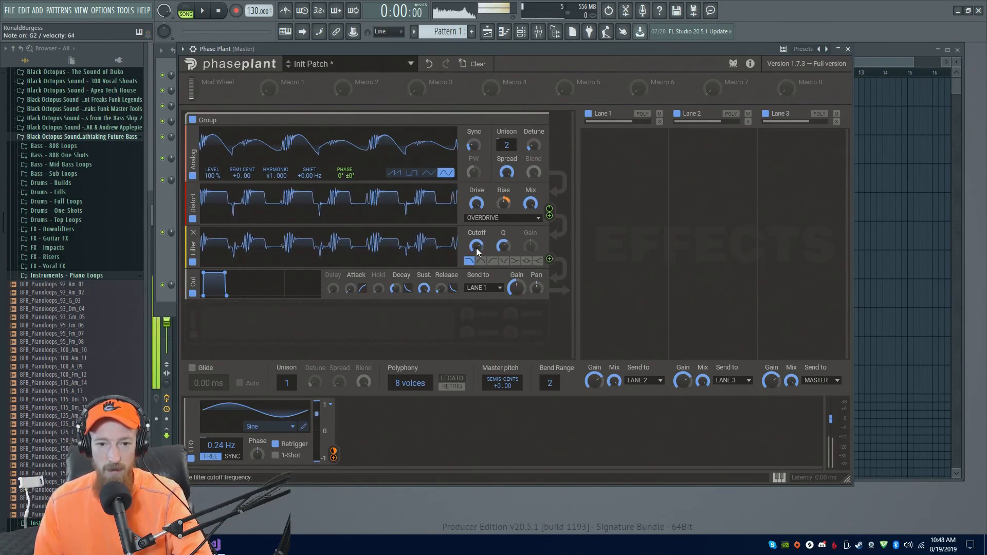
pyautogui.moveTo(476, 248); pyautogui.dragTo(476, 248)
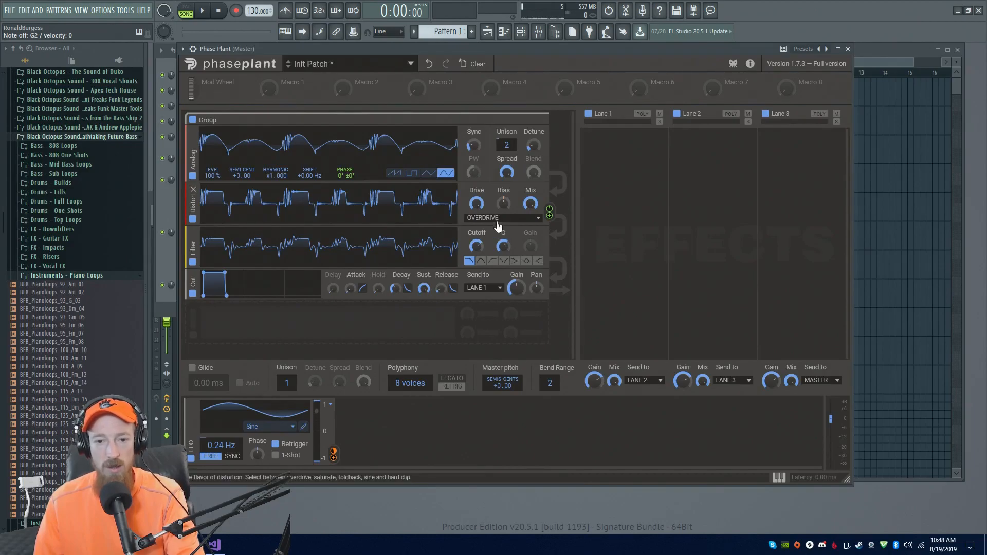
pyautogui.moveTo(551, 215); pyautogui.dragTo(477, 257)
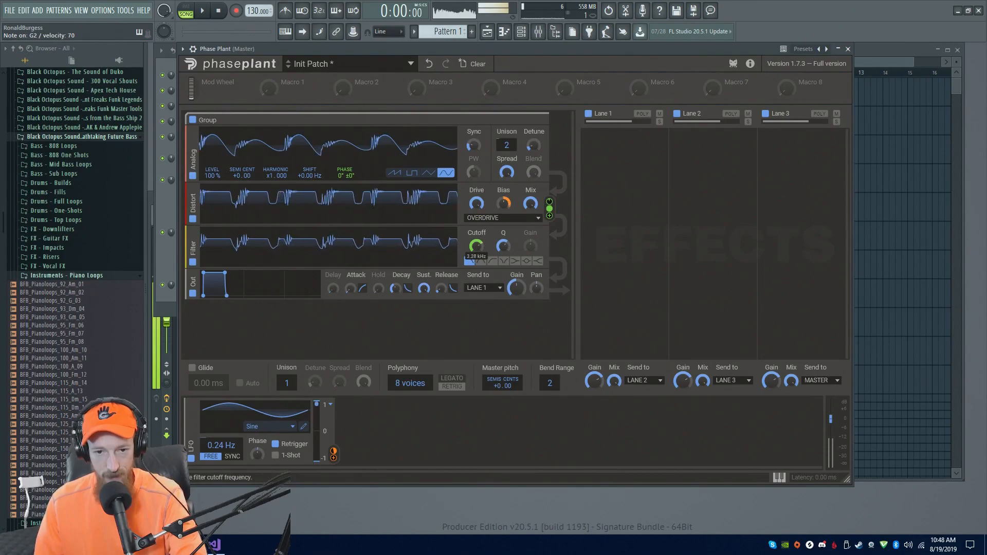
pyautogui.moveTo(477, 247); pyautogui.dragTo(476, 247)
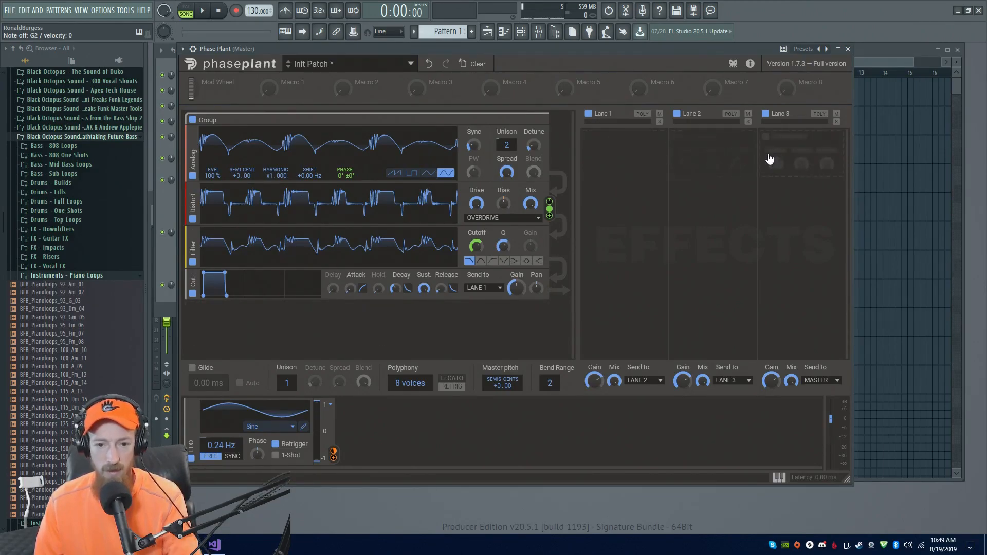
# Add a second Analog generator and place it between the Distort and Filter modules
pyautogui.click(408, 330)
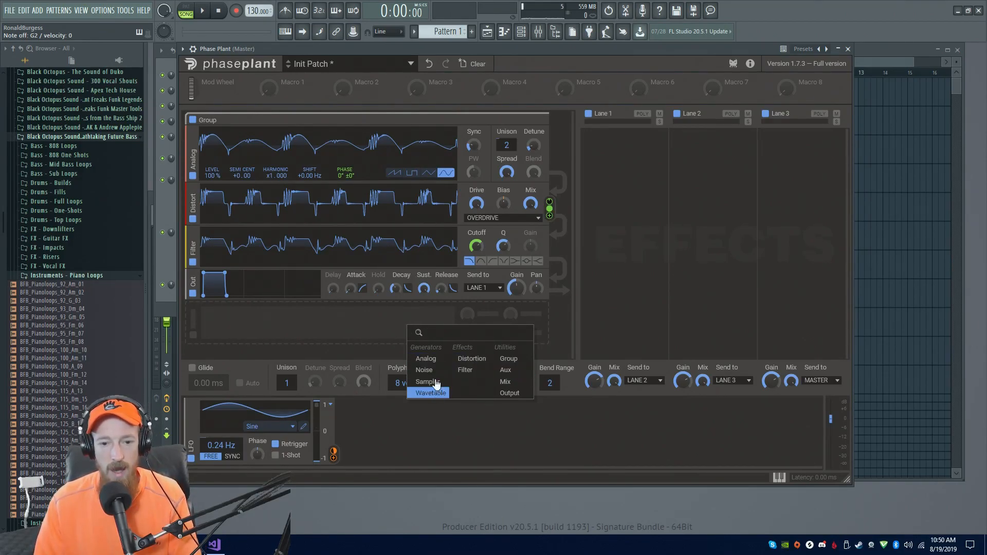
pyautogui.click(428, 359)
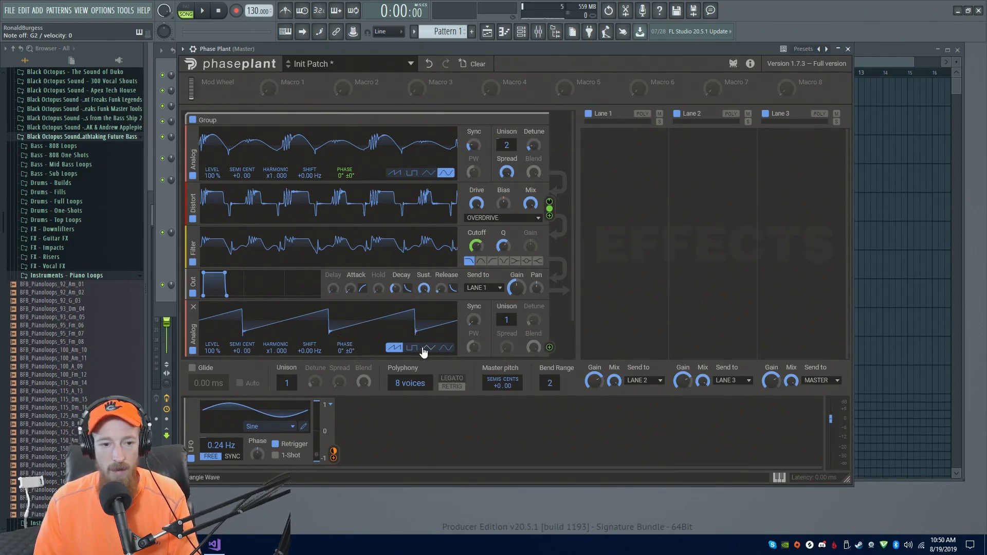
pyautogui.moveTo(185, 337); pyautogui.dragTo(195, 246)
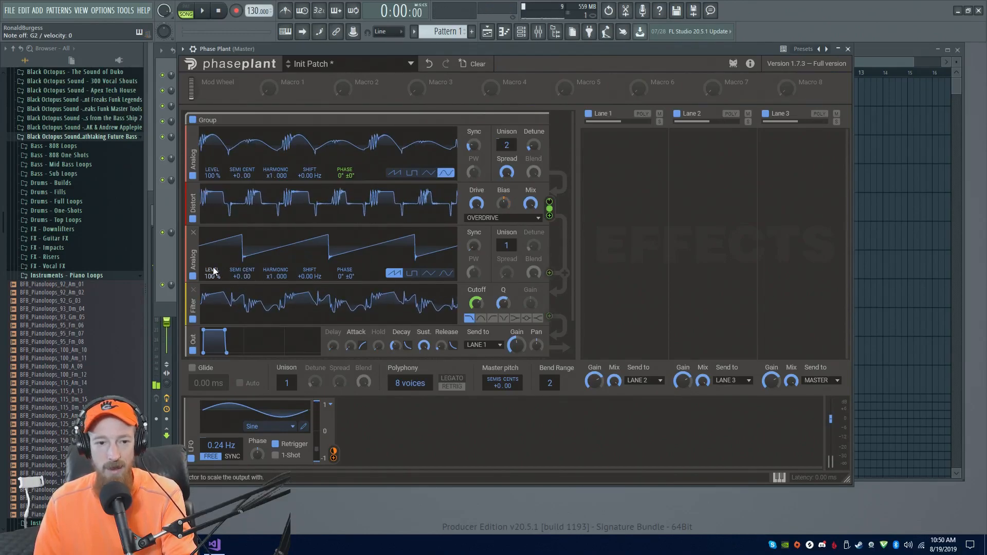
pyautogui.moveTo(193, 261); pyautogui.dragTo(190, 216)
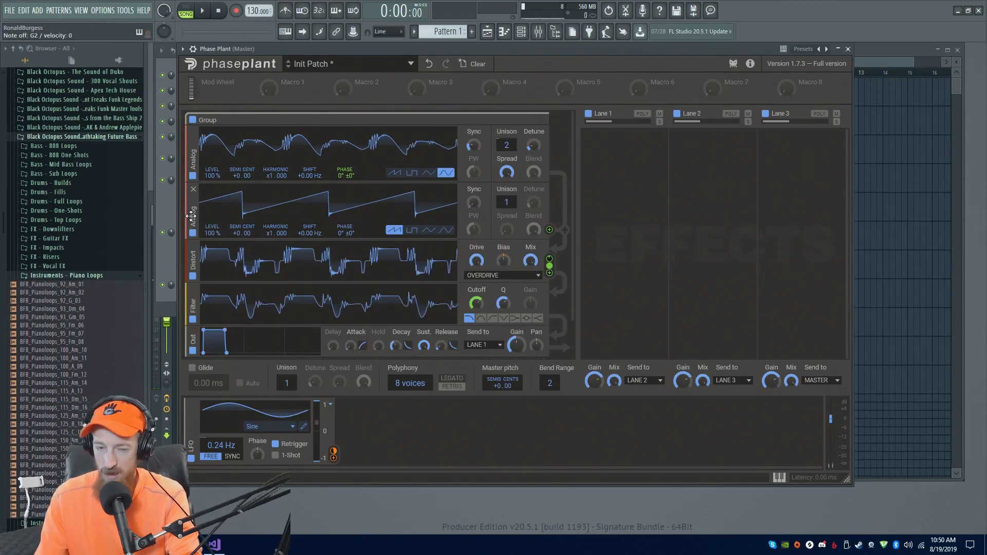
pyautogui.moveTo(191, 215); pyautogui.dragTo(207, 276)
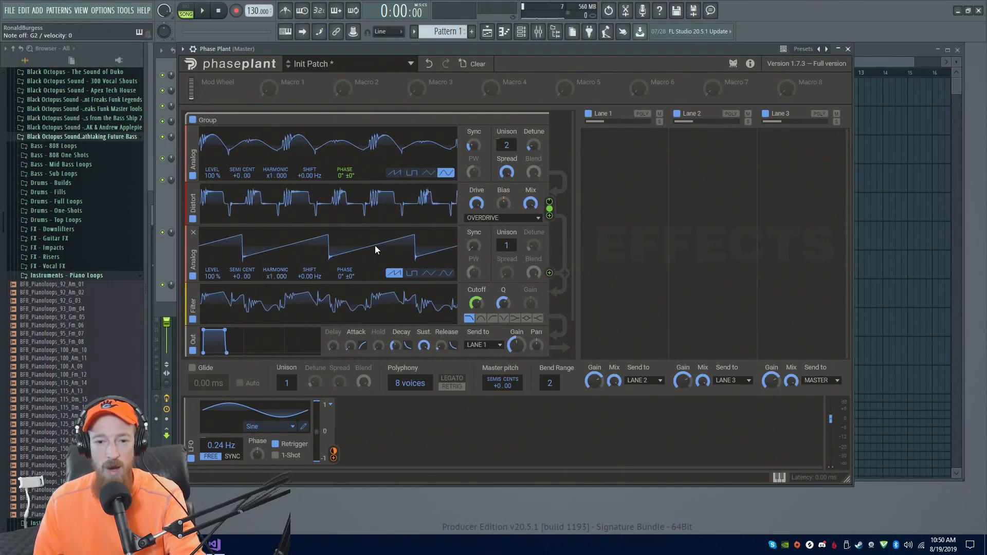
# Remove the cutoff modulation and re-route the Distort module's output to the Filter cutoff
pyautogui.moveTo(478, 313)
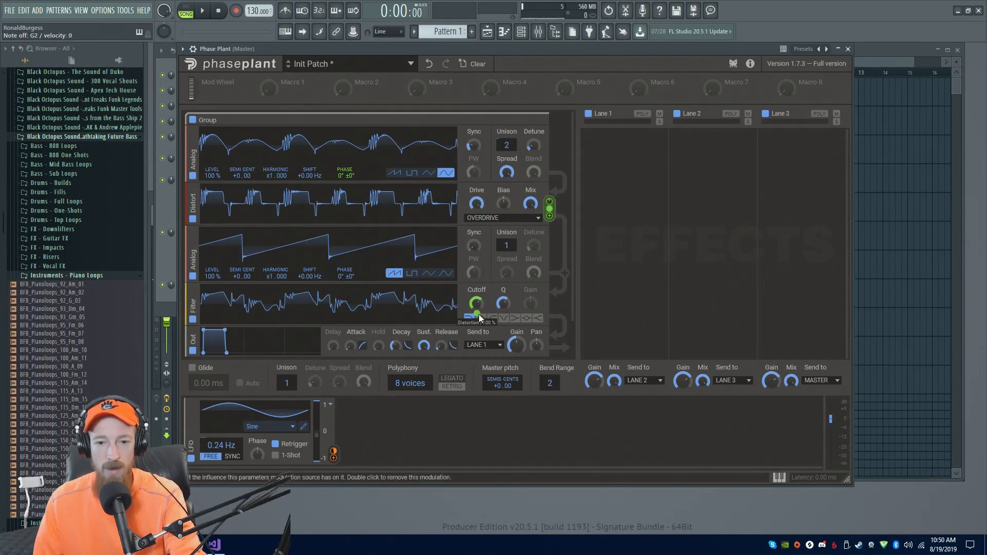
pyautogui.doubleClick(477, 314)
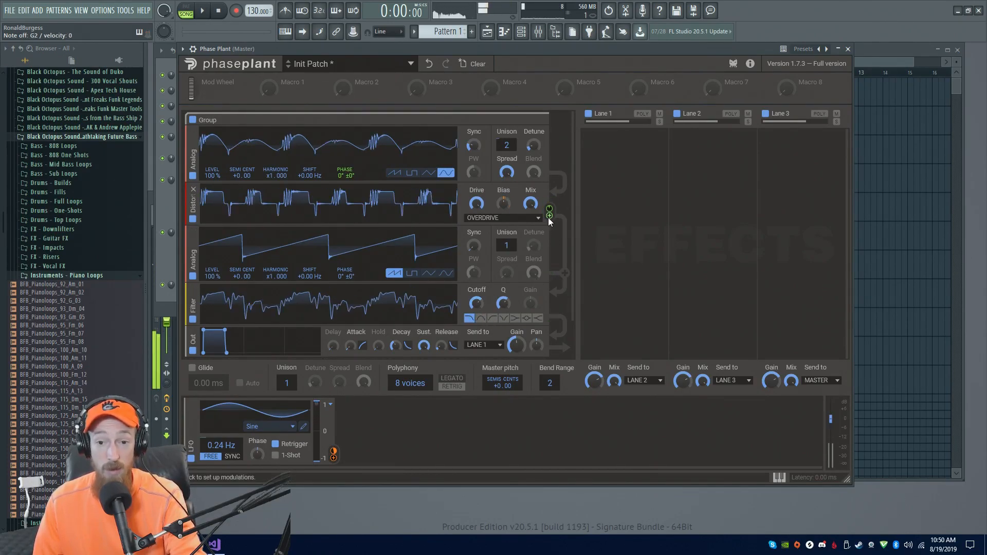
pyautogui.moveTo(549, 217); pyautogui.dragTo(476, 314)
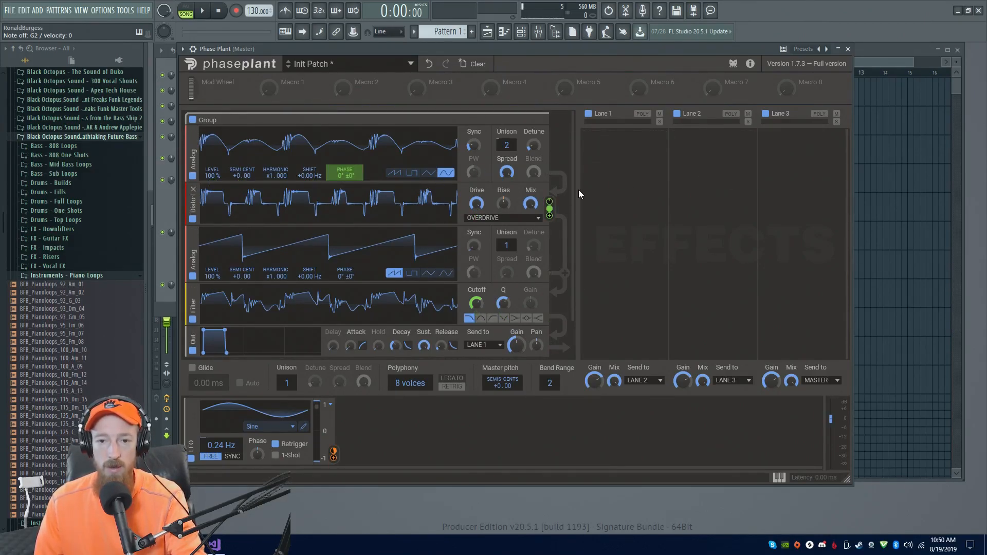
# Add a Chorus effect to Lane 1
pyautogui.click(652, 165)
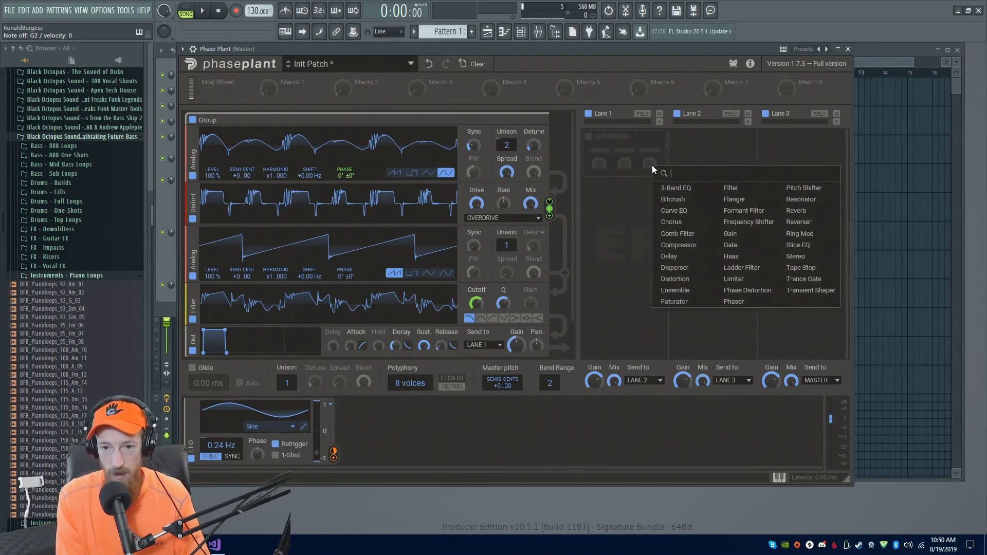
pyautogui.write('chour')
pyautogui.press('Return')
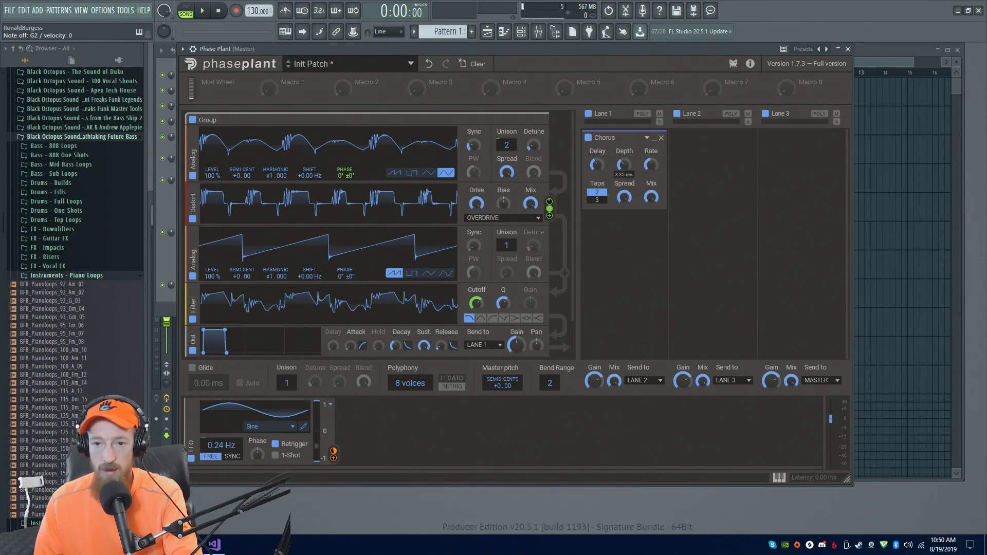
# Configure the Chorus with 40% spread and 3 taps, and slightly adjust its delay
pyautogui.moveTo(650, 166)
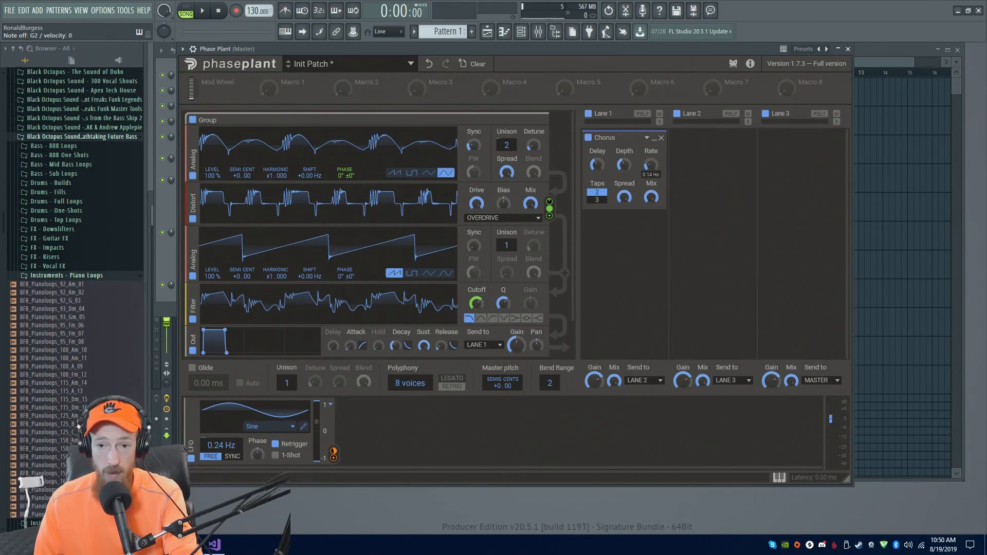
pyautogui.moveTo(622, 201); pyautogui.dragTo(622, 234)
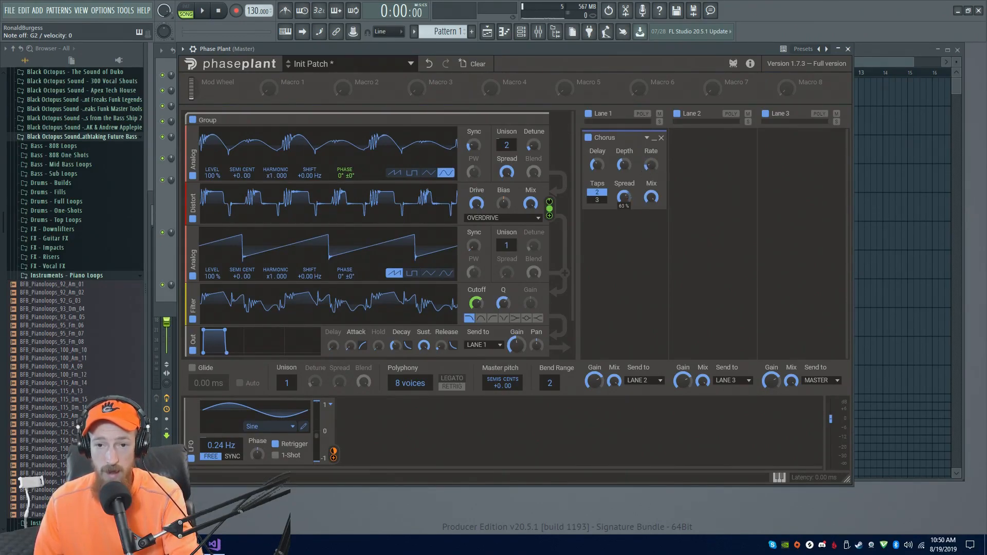
pyautogui.click(597, 200)
pyautogui.moveTo(596, 165)
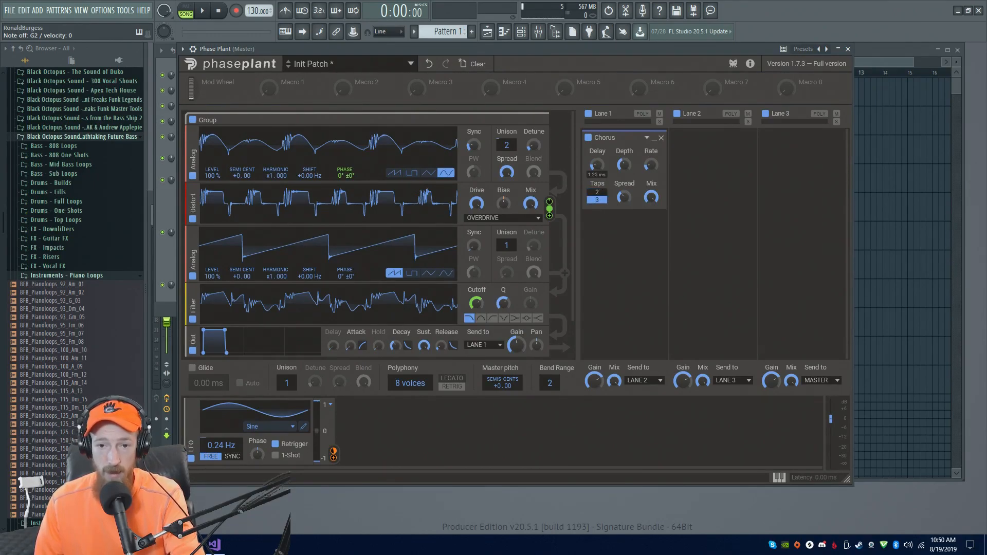
pyautogui.moveTo(596, 164); pyautogui.dragTo(602, 168)
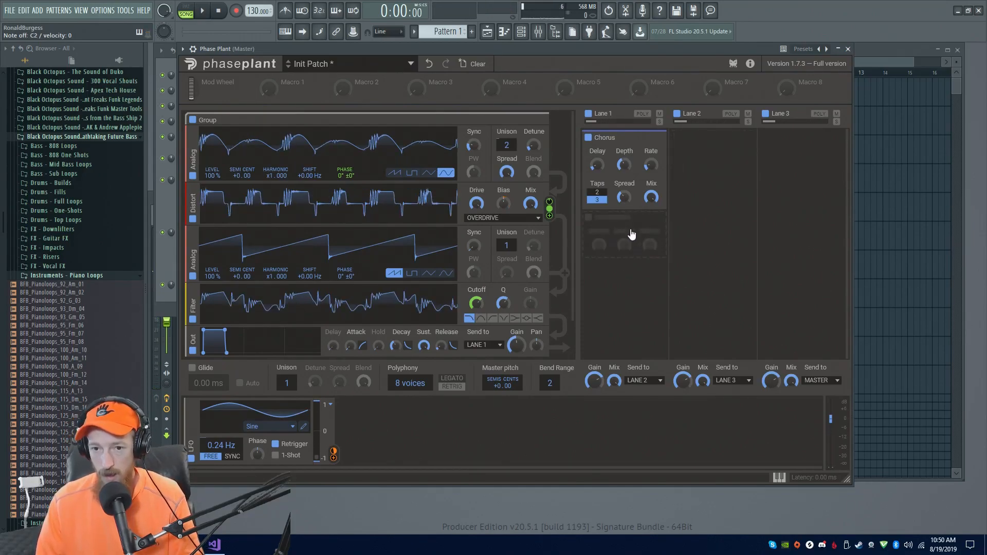
# Add a Filter effect to Lane 1 and raise its cutoff slightly
pyautogui.click(626, 234)
pyautogui.write('filter')
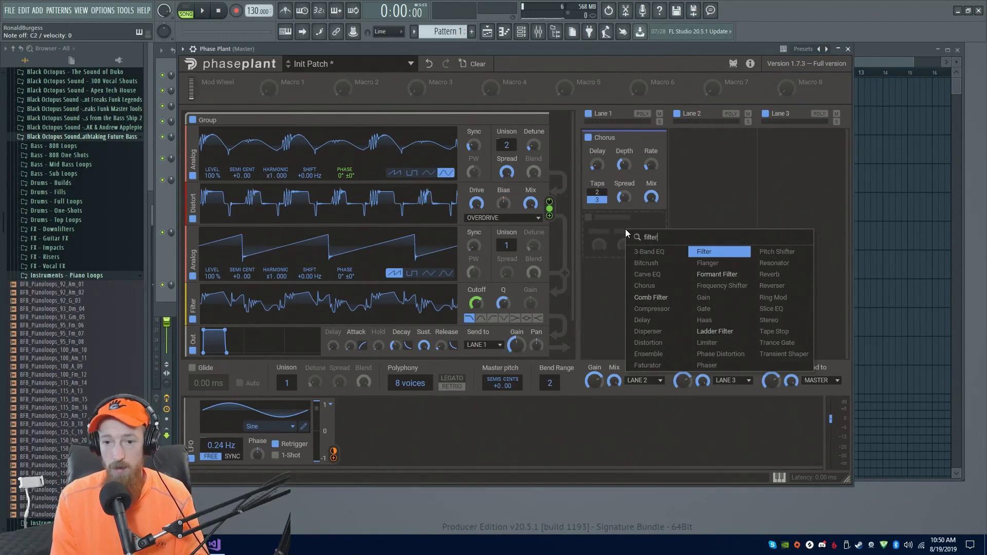
pyautogui.press('Return')
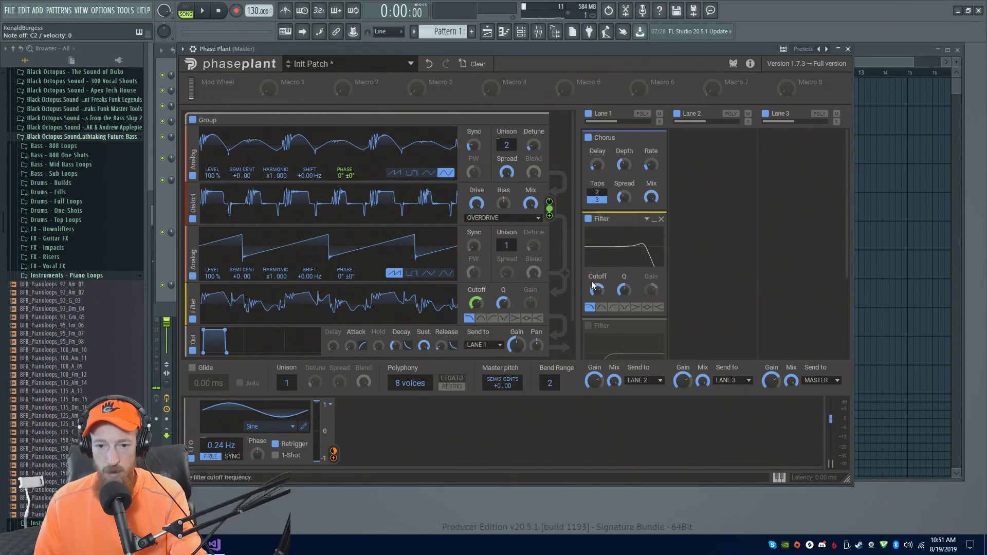
pyautogui.click(588, 327)
pyautogui.moveTo(597, 291); pyautogui.dragTo(597, 280)
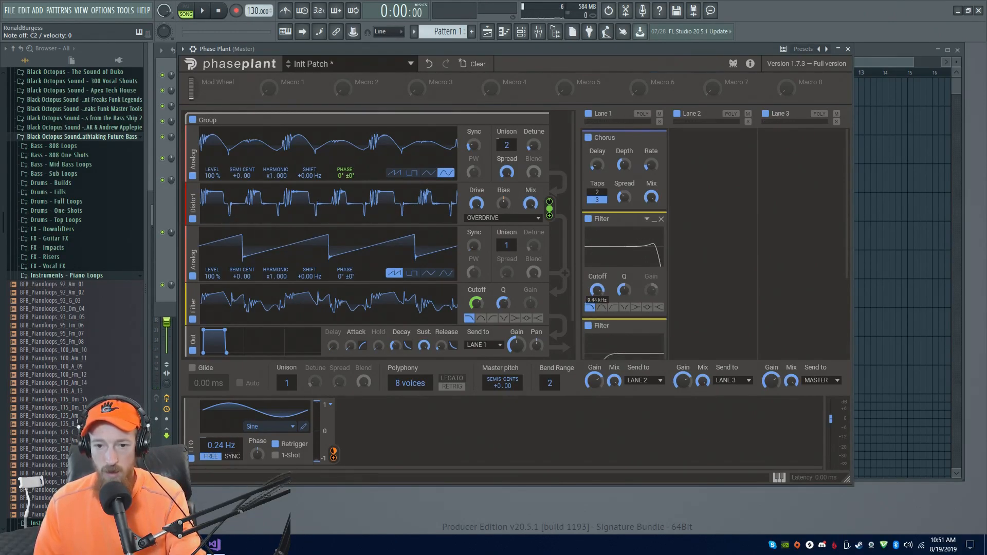
# Fine-tune the cutoffs of both Lane 1 filters and the first filter's Q
pyautogui.scroll(-2, 702, 305)
pyautogui.moveTo(597, 317); pyautogui.dragTo(597, 327)
pyautogui.moveTo(623, 210); pyautogui.dragTo(623, 220)
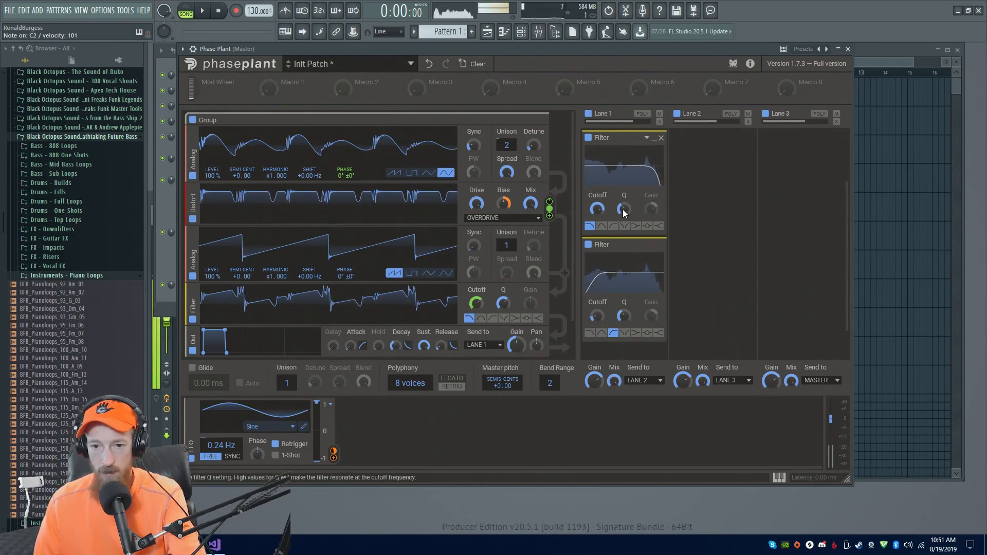
pyautogui.moveTo(595, 211); pyautogui.dragTo(595, 209)
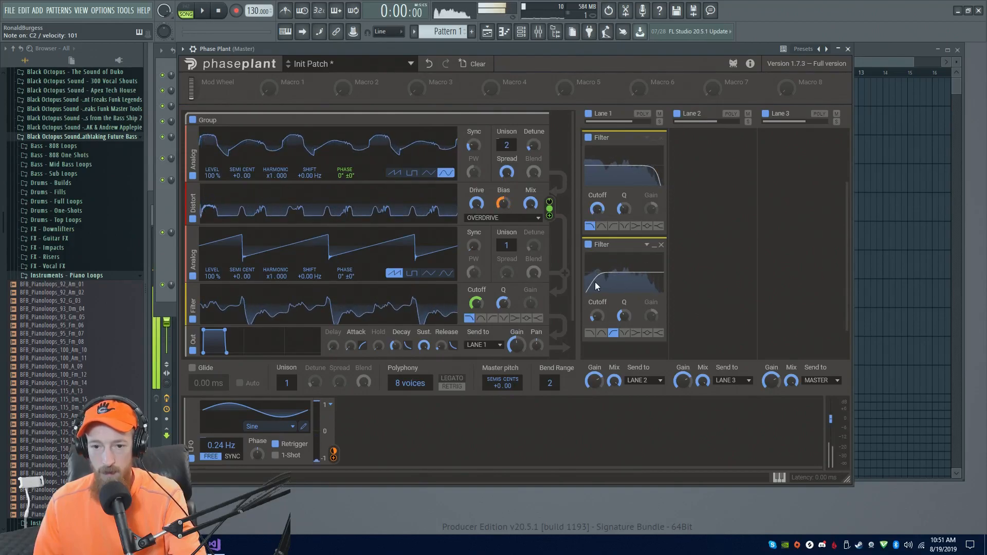
pyautogui.moveTo(596, 316); pyautogui.dragTo(596, 314)
pyautogui.scroll(3, 706, 244)
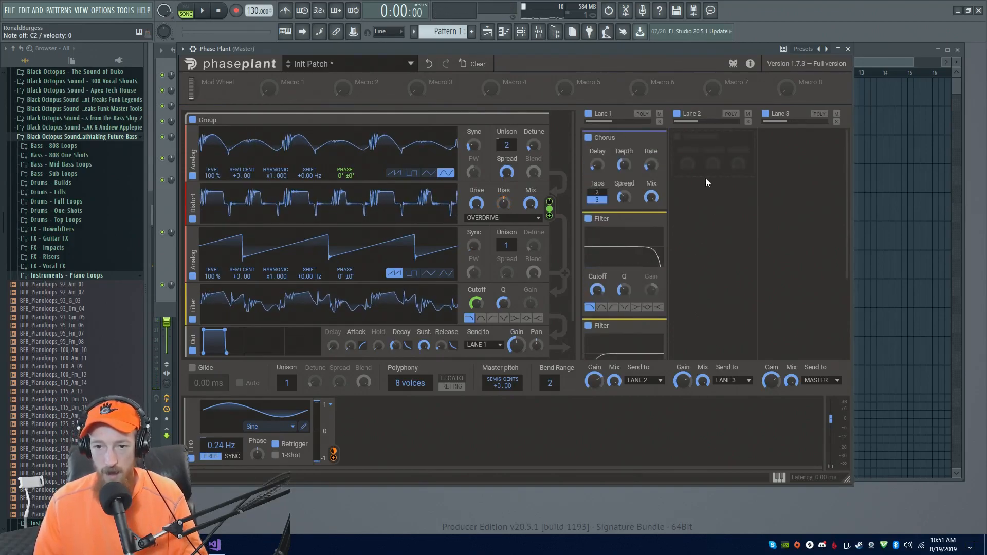
# Collapse the Chorus and both Filter modules in Lane 1
pyautogui.click(705, 155)
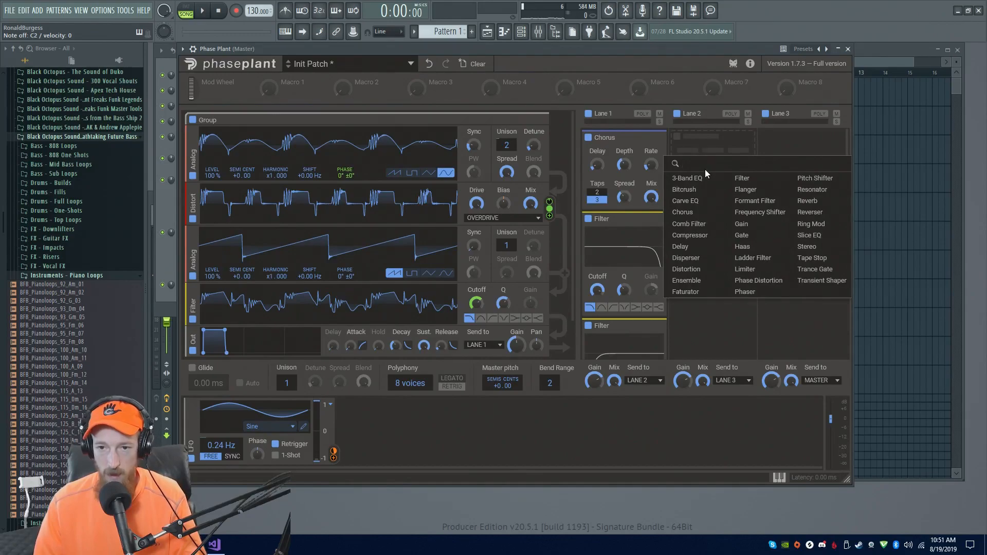
pyautogui.click(652, 138)
pyautogui.click(651, 139)
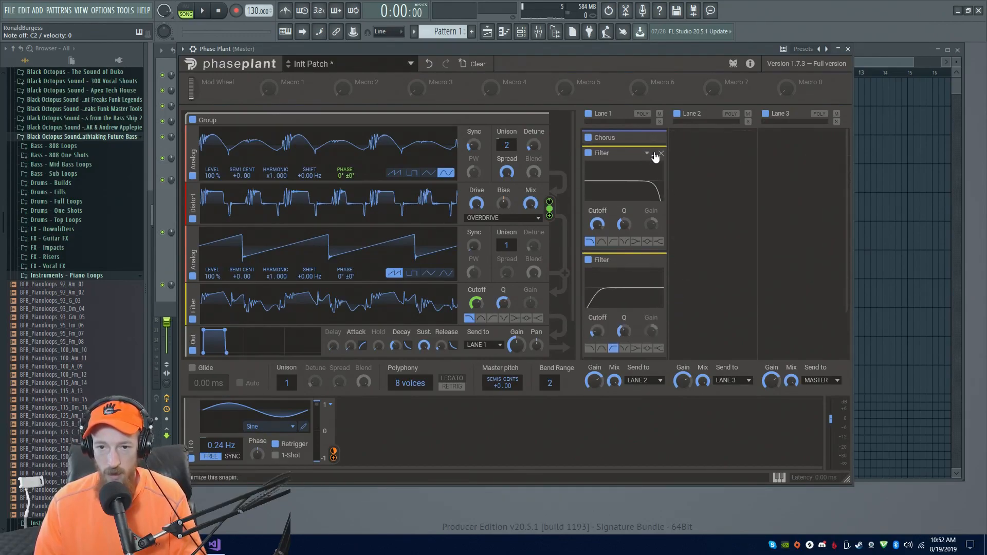
pyautogui.click(654, 154)
pyautogui.click(653, 169)
# Add a Comb Filter effect to Lane 2
pyautogui.click(686, 162)
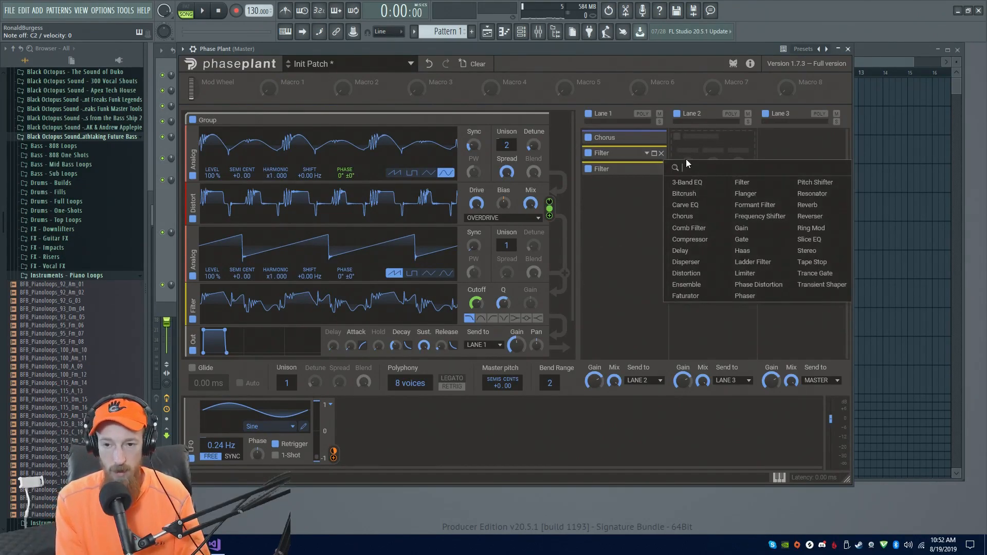
pyautogui.write('ca')
pyautogui.press('BackSpace')
pyautogui.write('omb')
pyautogui.press('Return')
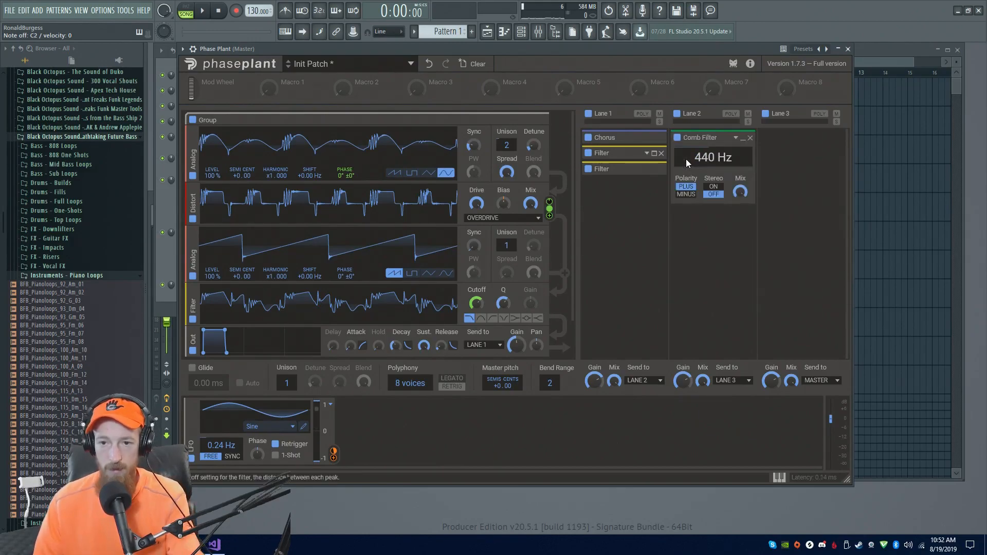
# Modulate the Comb Filter's frequency with the LFO and set the frequency to about 641 Hz
pyautogui.moveTo(711, 159); pyautogui.dragTo(711, 168)
pyautogui.moveTo(334, 458); pyautogui.dragTo(712, 169)
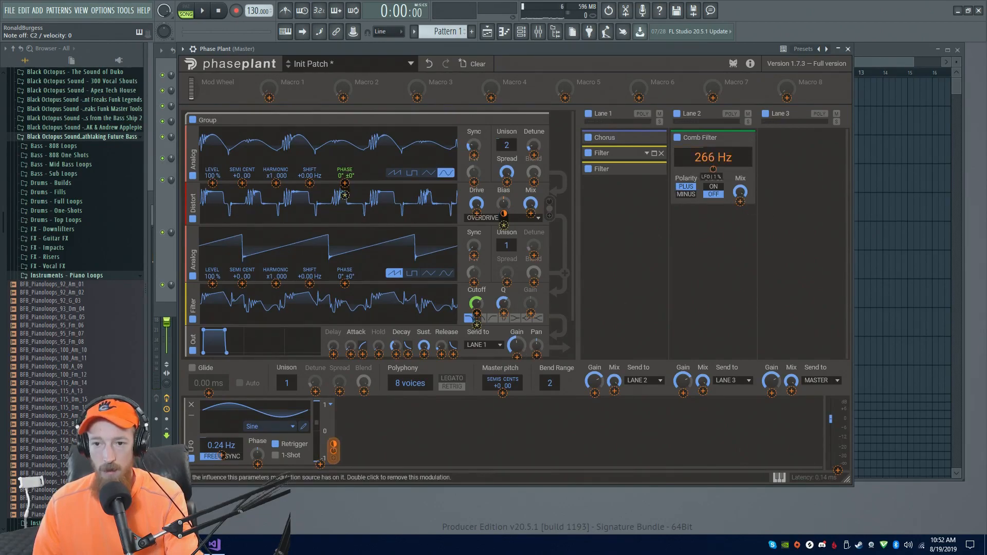
pyautogui.click(706, 159)
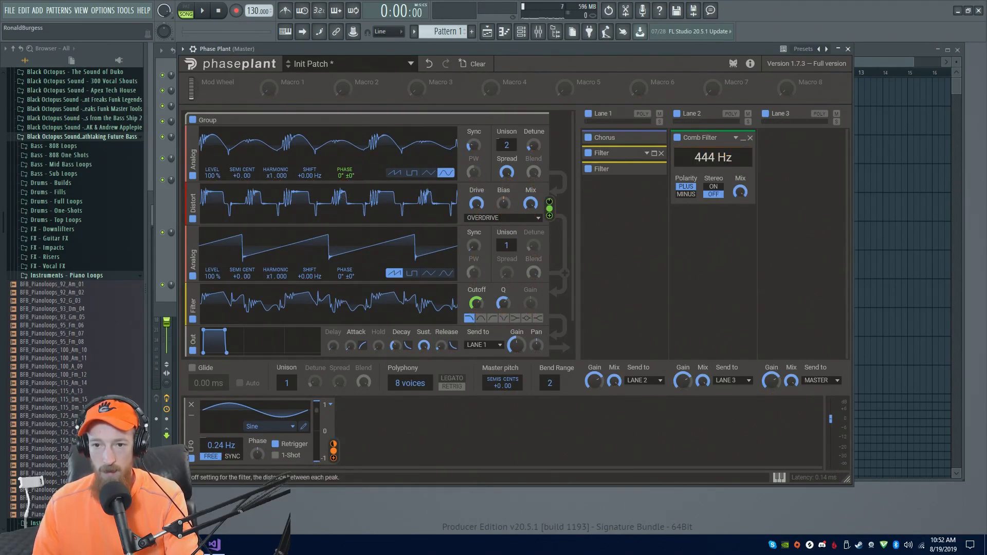
pyautogui.moveTo(705, 159)
pyautogui.mouseDown()
pyautogui.moveTo(704, 149)
pyautogui.moveTo(712, 195)
pyautogui.moveTo(712, 172)
pyautogui.mouseUp()
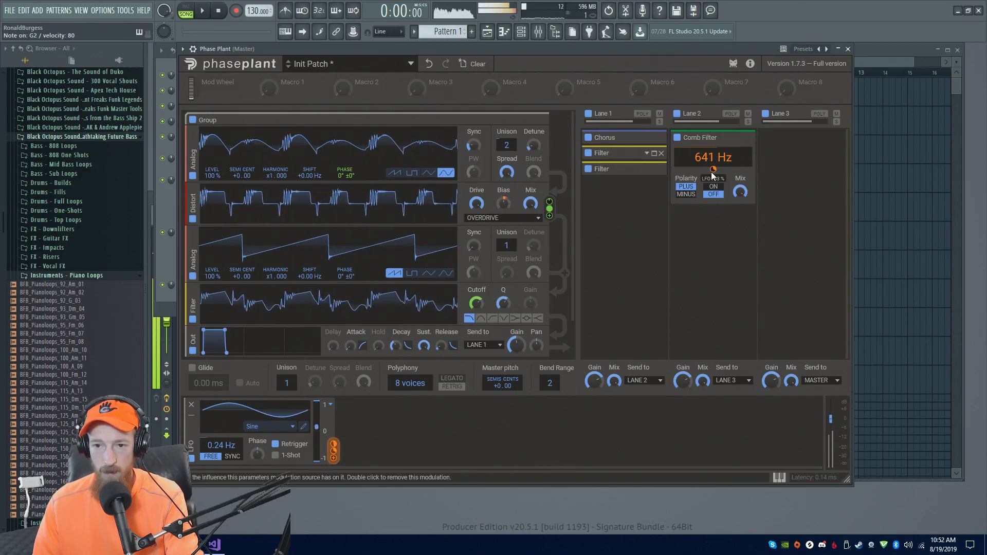
pyautogui.moveTo(712, 170); pyautogui.dragTo(712, 168)
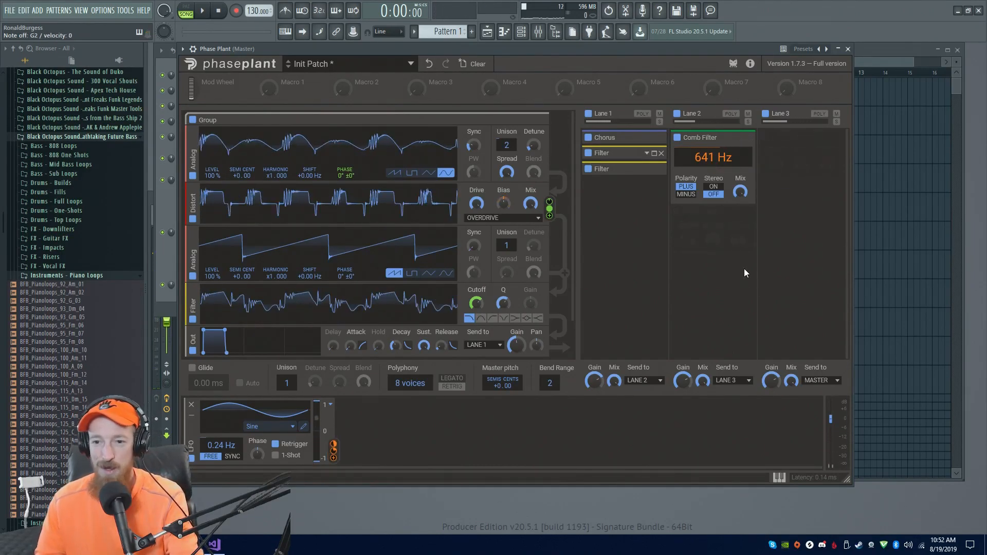
# Add a Distortion effect to Lane 2 below the Comb Filter
pyautogui.click(727, 235)
pyautogui.write('dis')
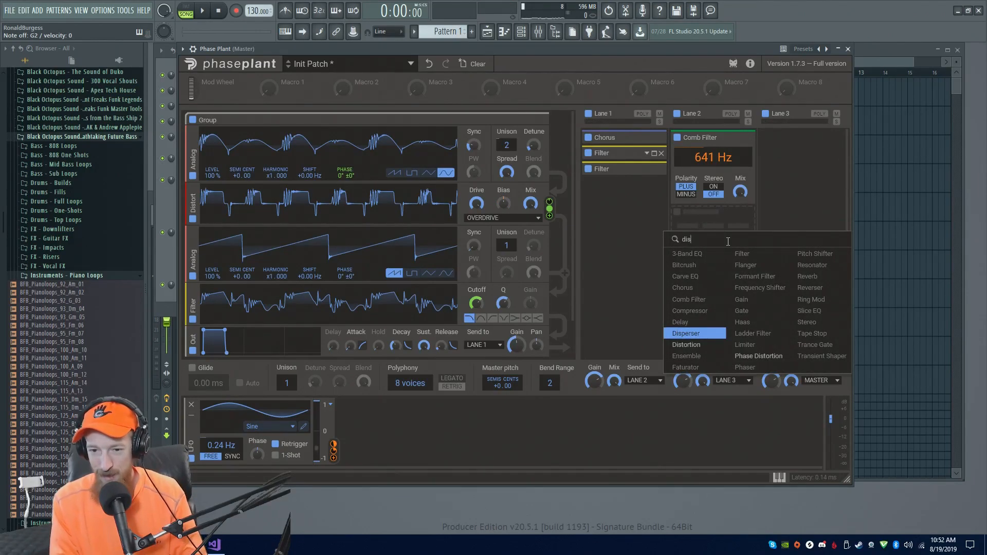
pyautogui.write('t')
pyautogui.press('Return')
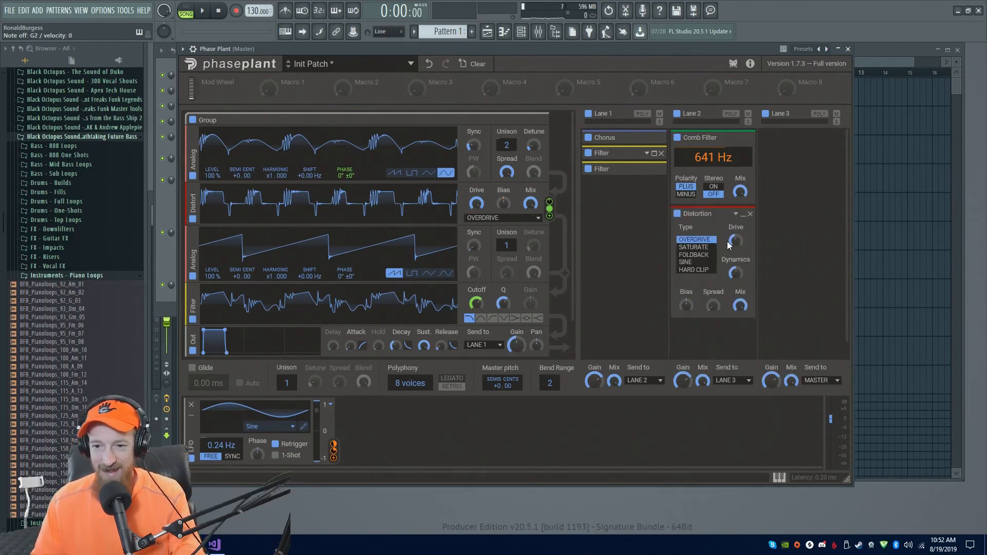
# Audition the distortion types and set the Lane 2 Distortion to Foldback, nudging its drive
pyautogui.moveTo(734, 241); pyautogui.dragTo(734, 236)
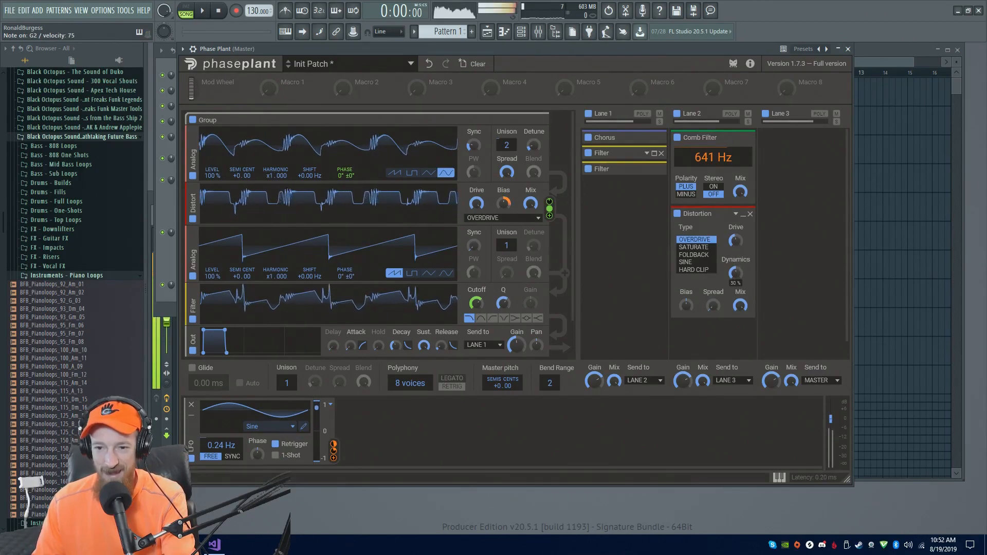
pyautogui.click(707, 255)
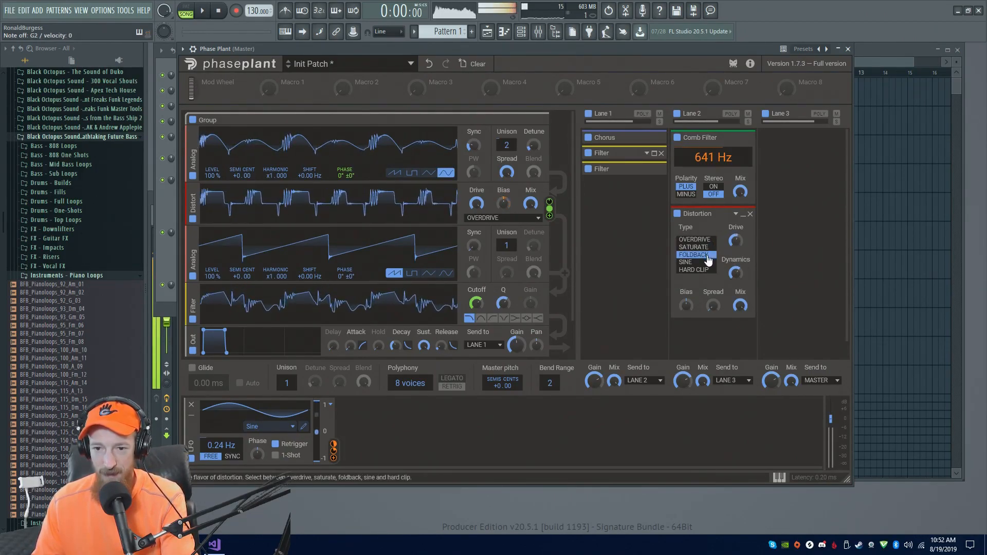
pyautogui.click(707, 262)
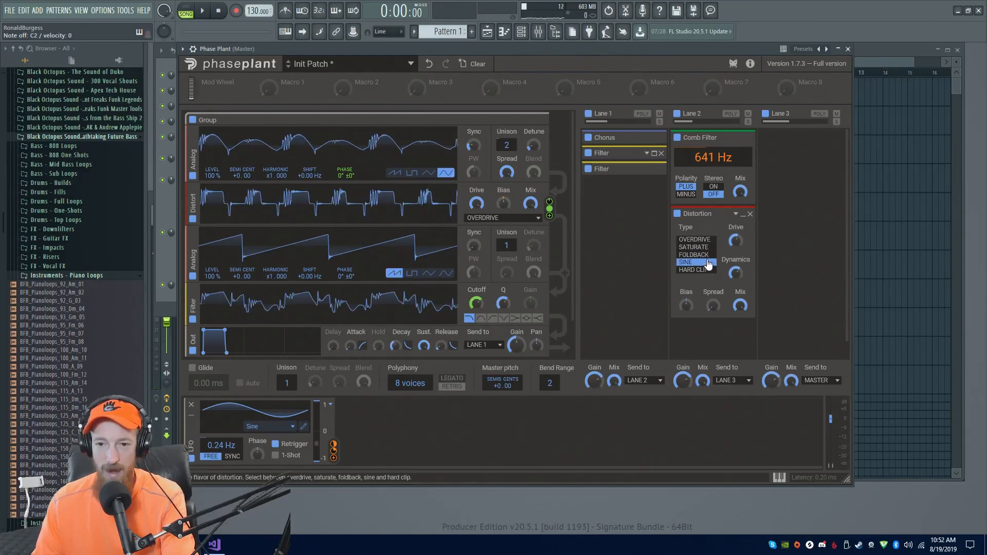
pyautogui.scroll(1, 706, 262)
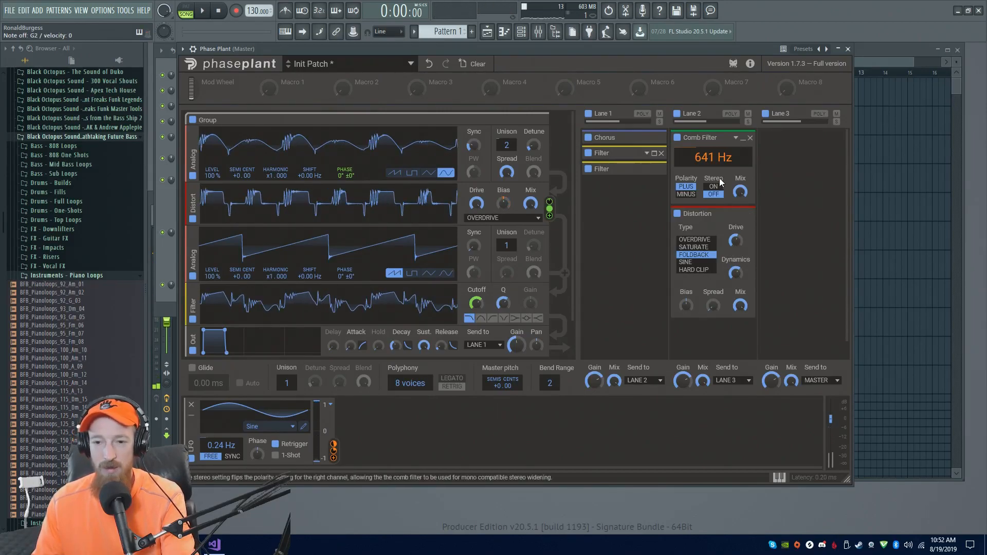
pyautogui.click(693, 262)
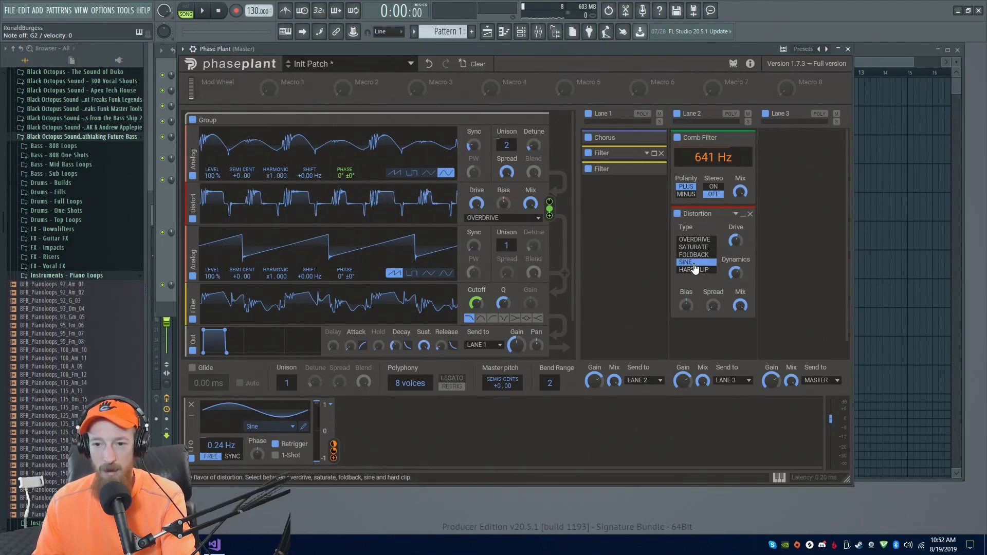
pyautogui.click(701, 247)
pyautogui.click(700, 240)
pyautogui.click(702, 270)
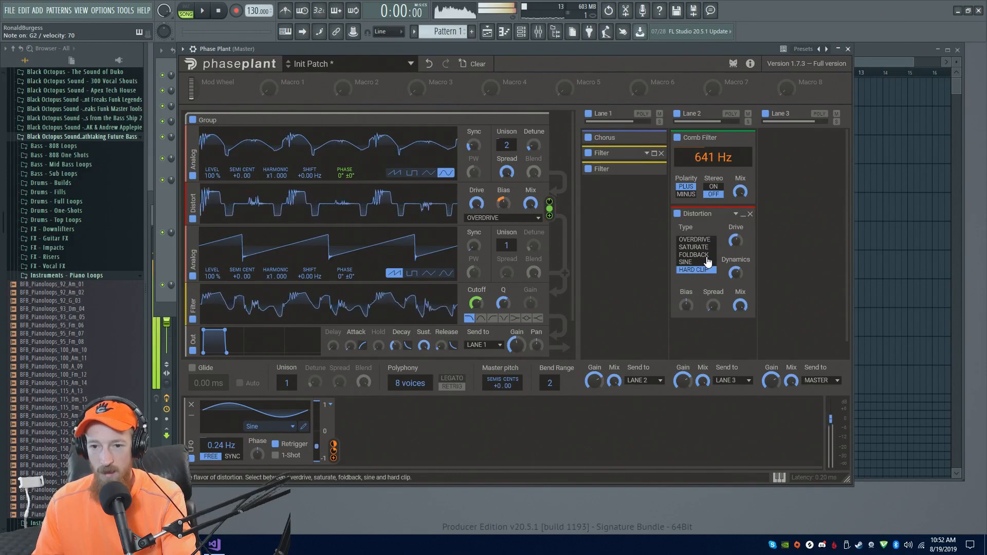
pyautogui.click(705, 255)
pyautogui.moveTo(736, 241); pyautogui.dragTo(736, 240)
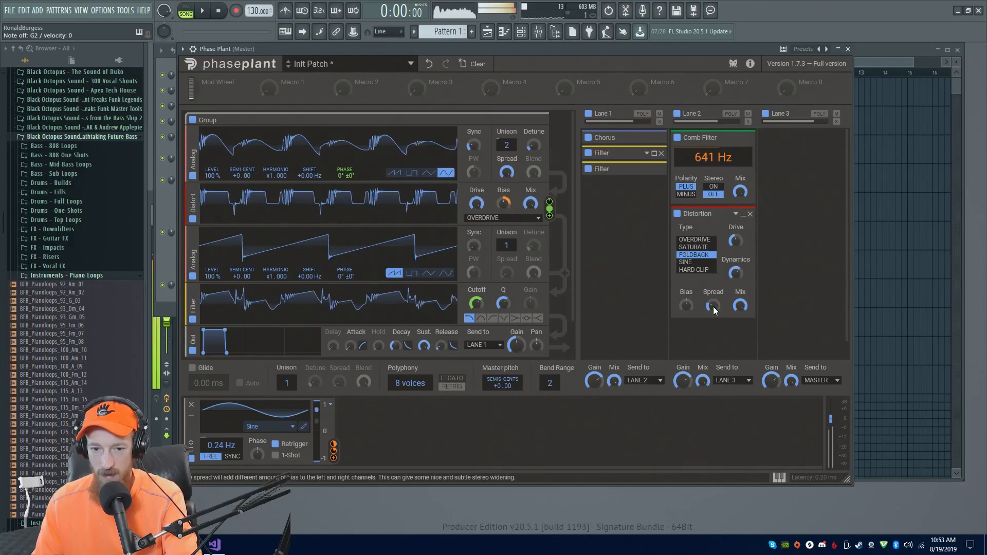
# Set the polyphony to 1 voice and enable Legato
pyautogui.moveTo(410, 384); pyautogui.dragTo(410, 429)
pyautogui.click(452, 378)
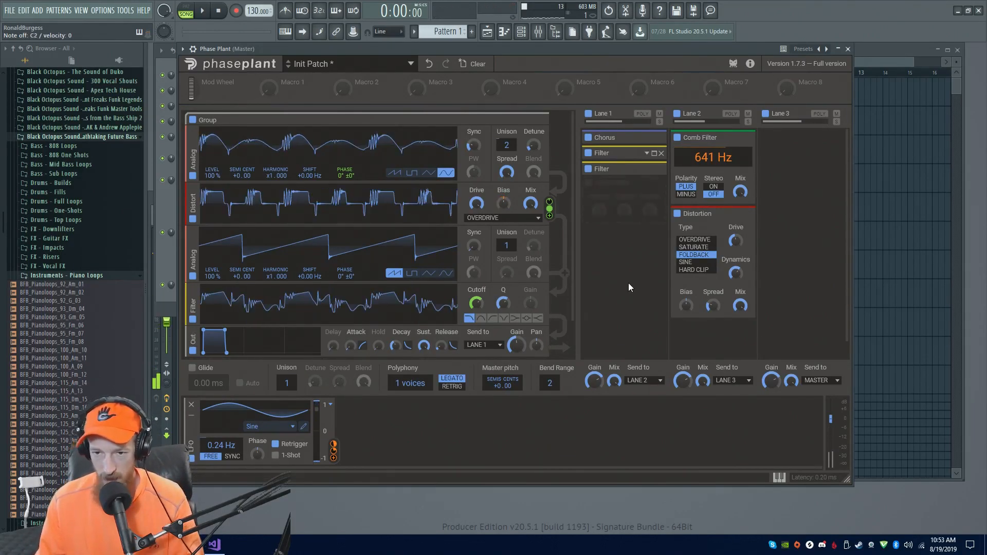
# Collapse the Distortion and Comb Filter modules in Lane 2
pyautogui.click(743, 214)
pyautogui.click(743, 215)
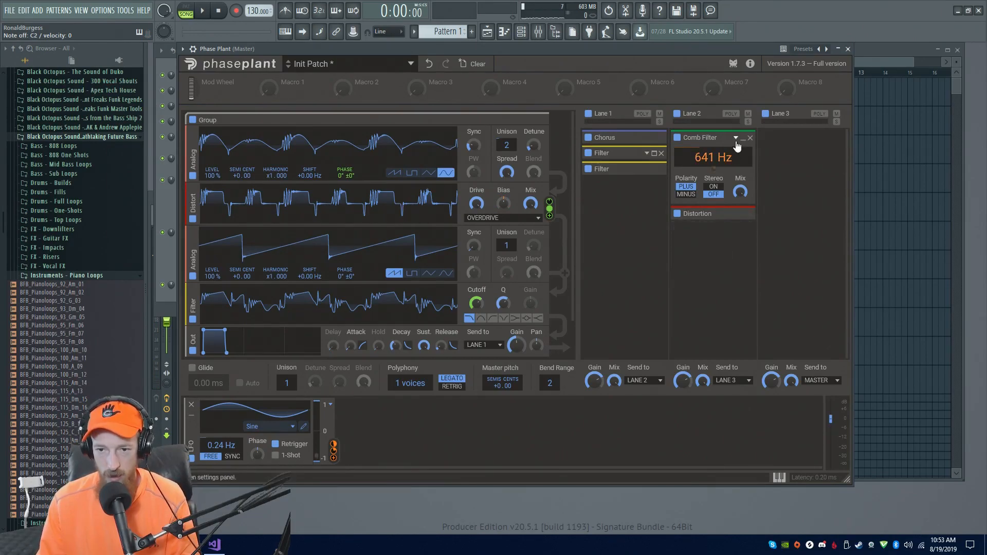
pyautogui.click(743, 139)
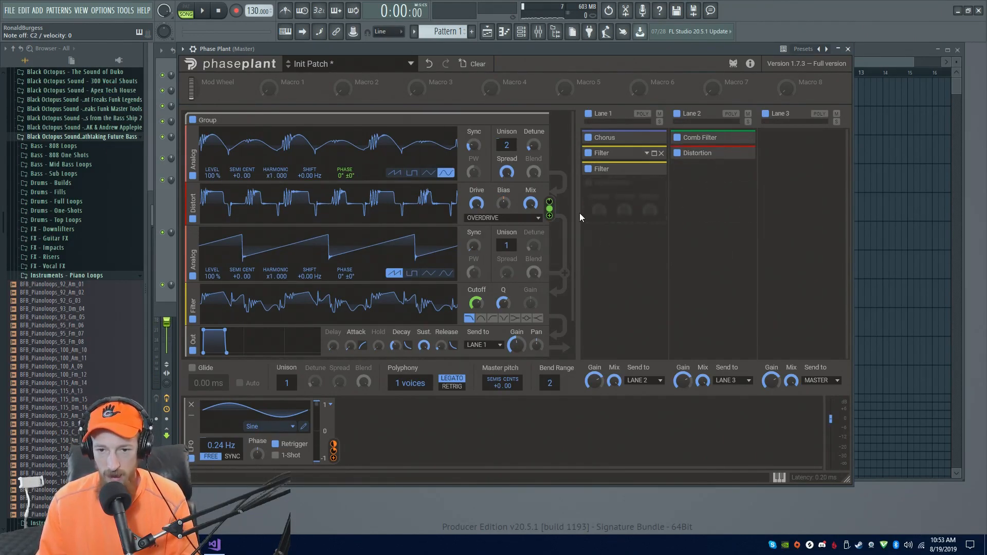
pyautogui.moveTo(572, 227); pyautogui.dragTo(560, 174)
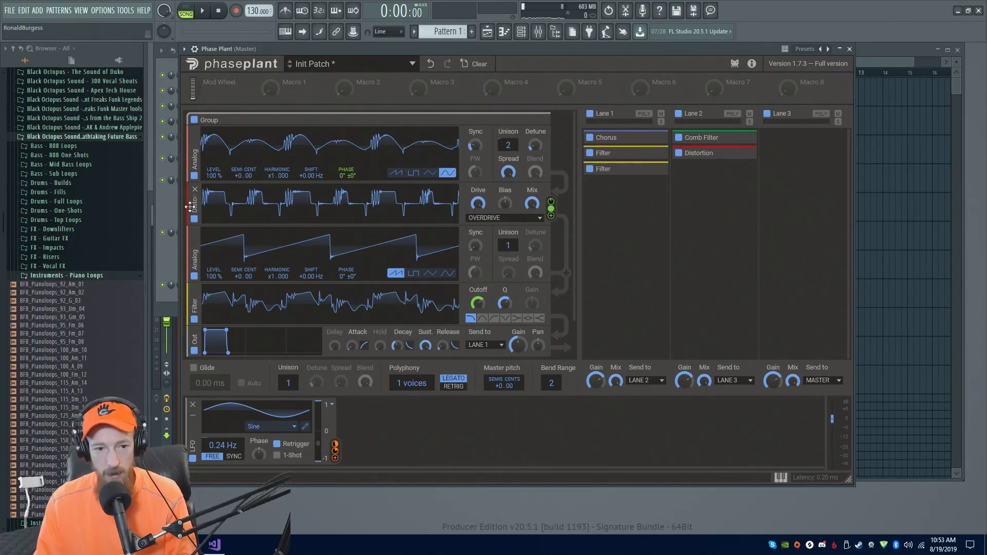
pyautogui.moveTo(190, 206); pyautogui.dragTo(198, 254)
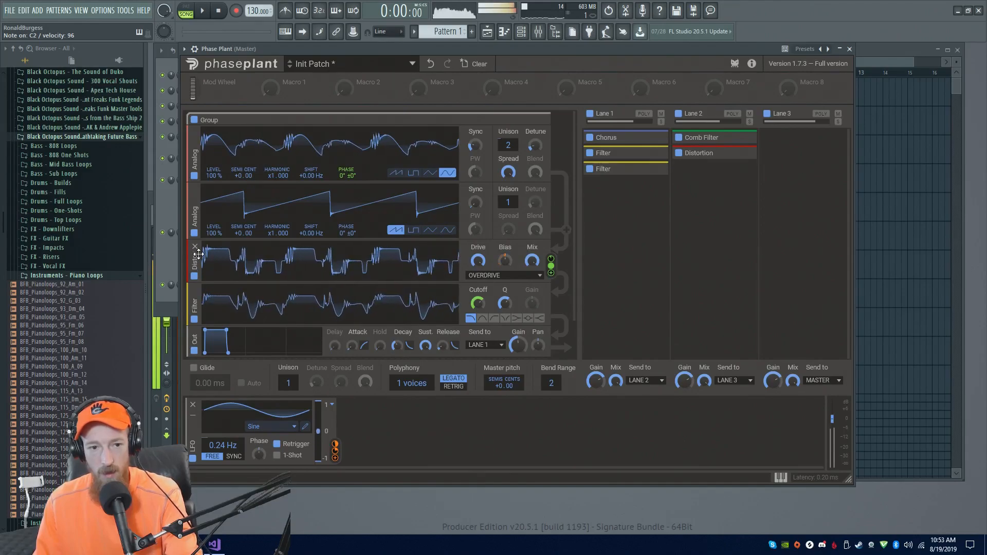
pyautogui.moveTo(198, 254); pyautogui.dragTo(192, 197)
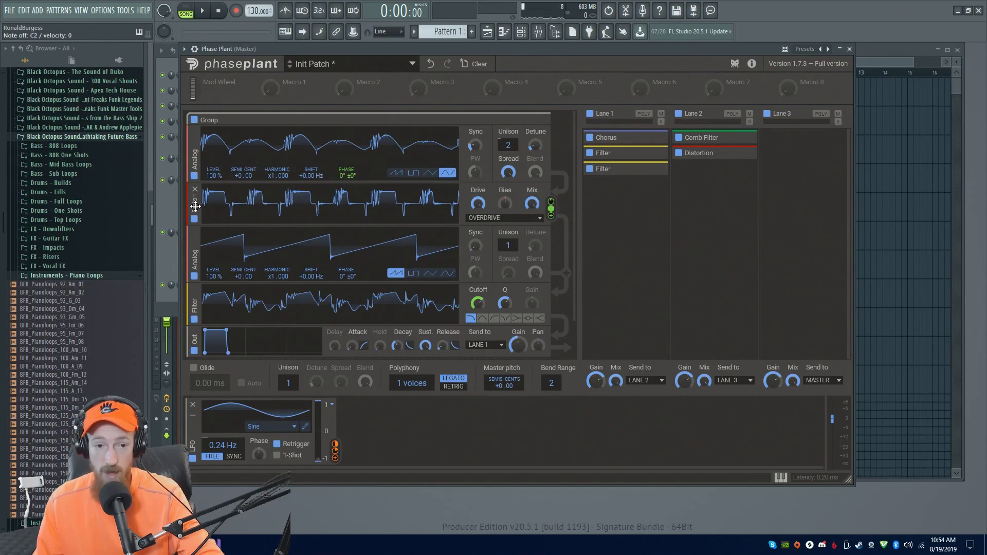
# Move the Distort module below the second Analog generator, directly above the Filter
pyautogui.moveTo(195, 206); pyautogui.dragTo(196, 282)
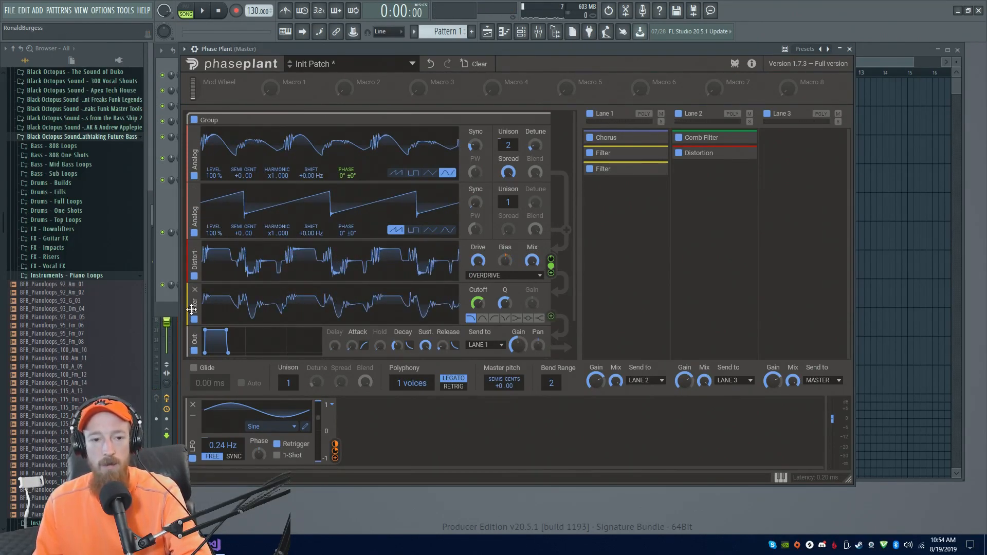
pyautogui.moveTo(195, 304); pyautogui.dragTo(196, 206)
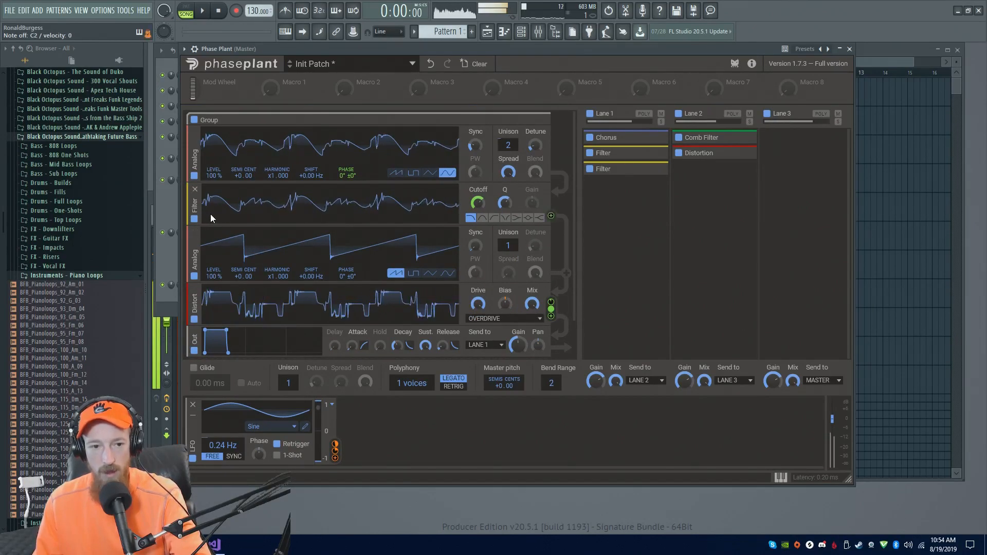
pyautogui.moveTo(195, 206); pyautogui.dragTo(285, 325)
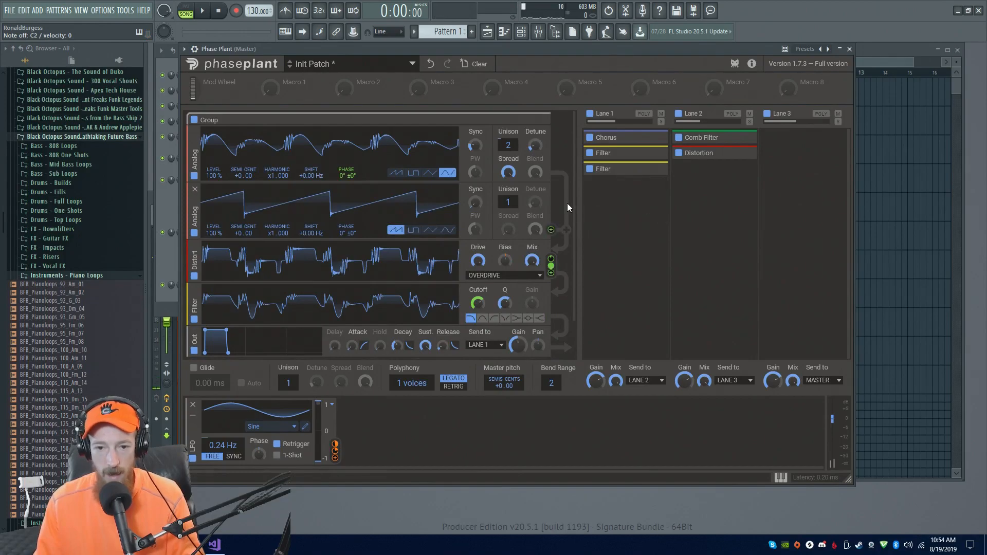
# Add a new Filter module to the generator stack and place it below the first Analog generator
pyautogui.scroll(-1, 534, 293)
pyautogui.click(463, 339)
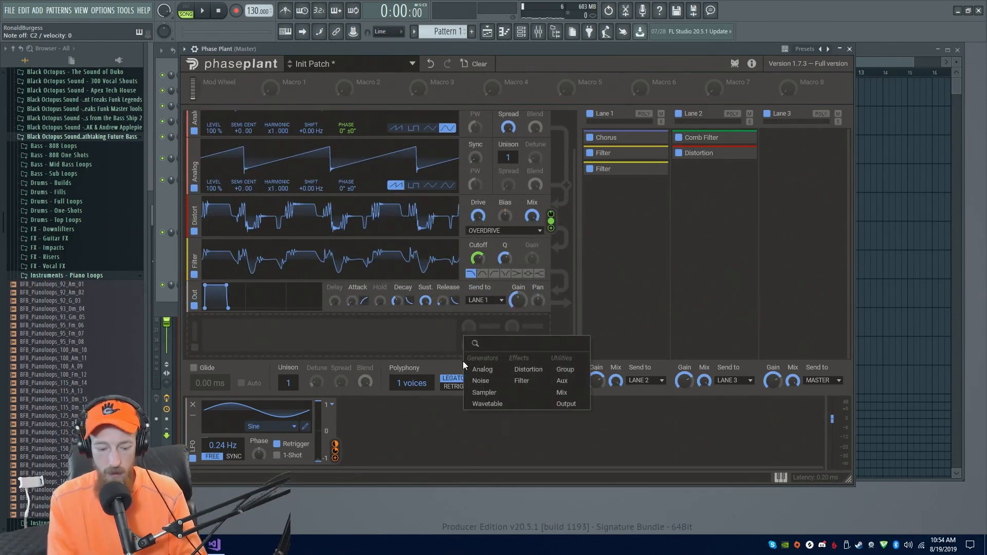
pyautogui.click(462, 358)
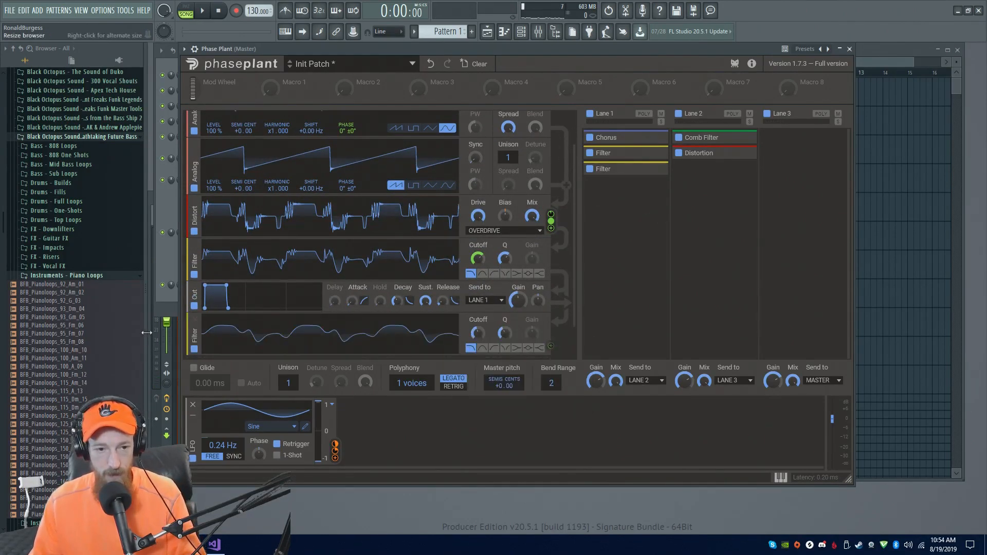
pyautogui.moveTo(194, 334); pyautogui.dragTo(201, 143)
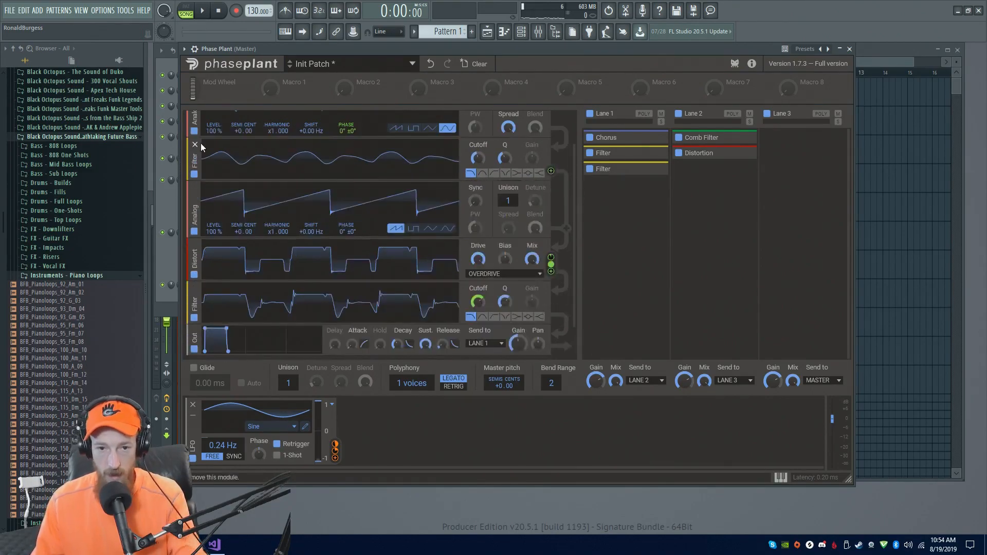
# Switch the upper Filter module, below the first Analog generator, to a high-pass filter
pyautogui.click(492, 172)
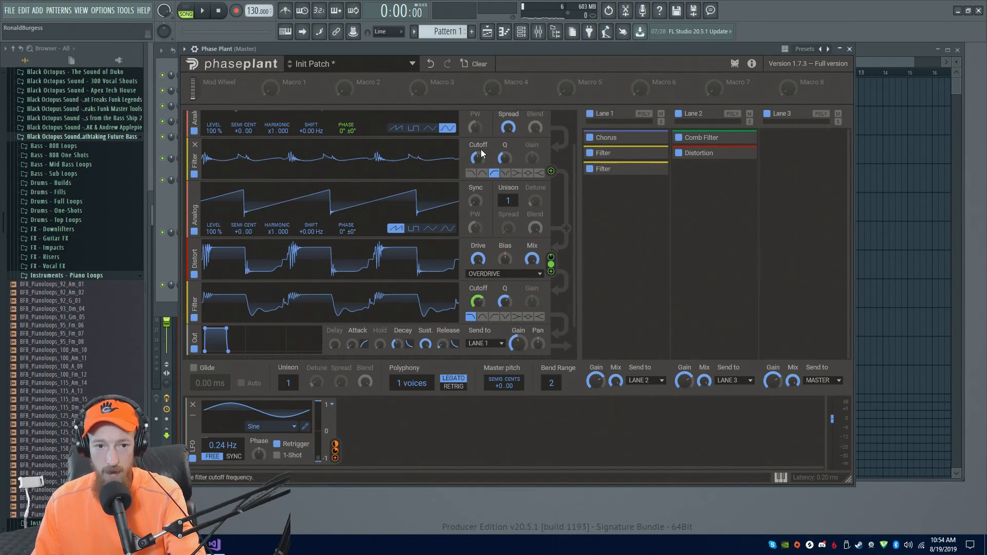
pyautogui.moveTo(194, 304)
pyautogui.mouseDown()
pyautogui.moveTo(196, 147)
pyautogui.moveTo(195, 308)
pyautogui.mouseUp()
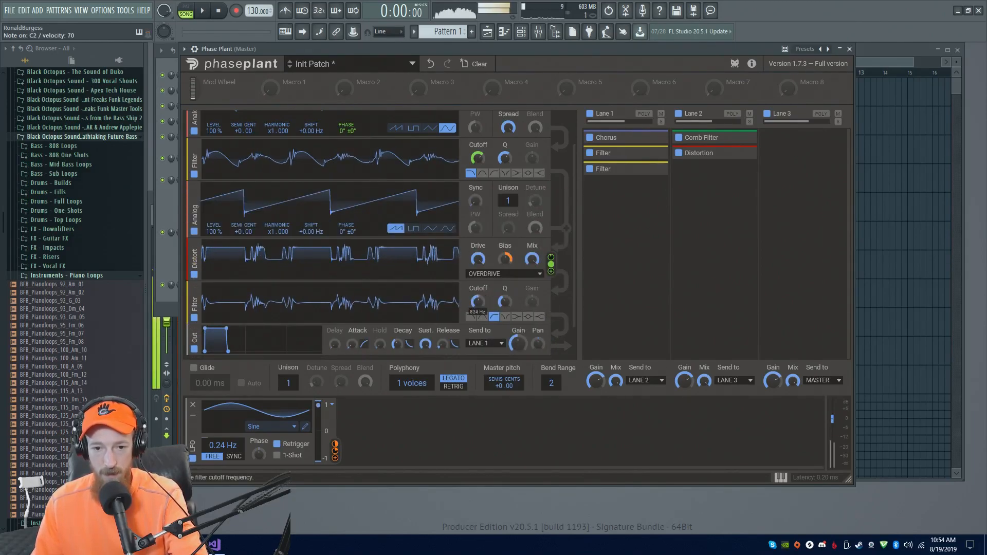
# Set the lower Filter module to low pass and adjust its cutoff and resonance by ear
pyautogui.moveTo(478, 302); pyautogui.dragTo(478, 319)
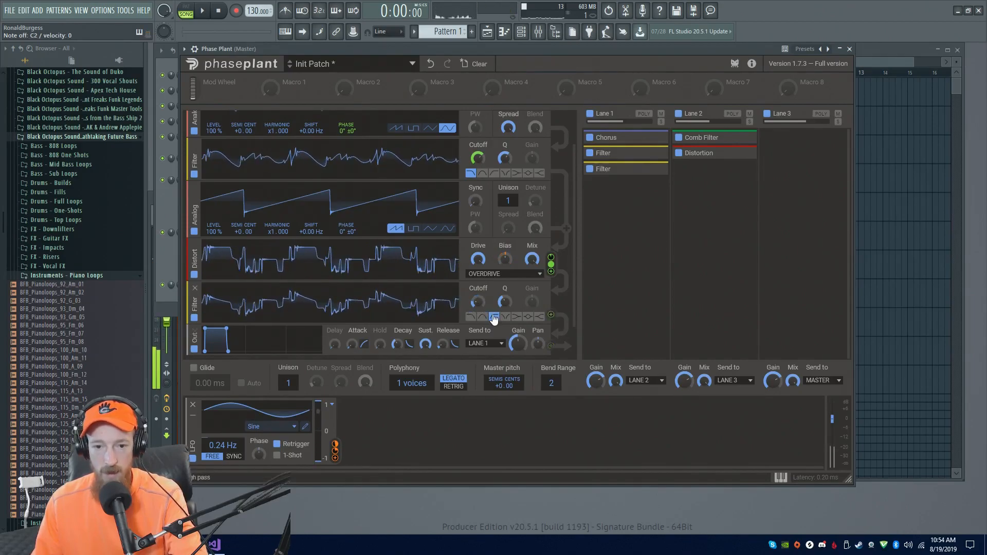
pyautogui.click(470, 316)
pyautogui.moveTo(478, 307); pyautogui.dragTo(478, 278)
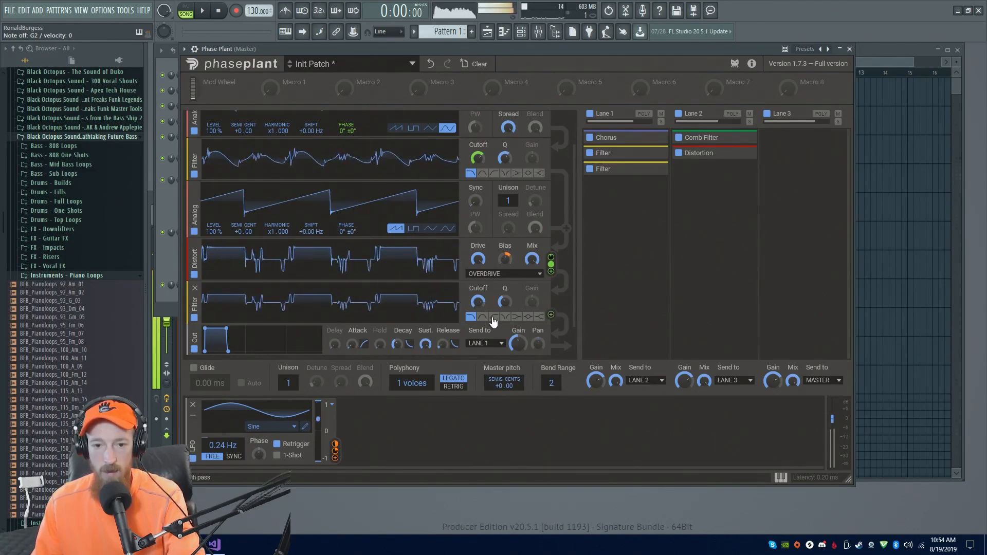
pyautogui.moveTo(508, 304); pyautogui.dragTo(478, 310)
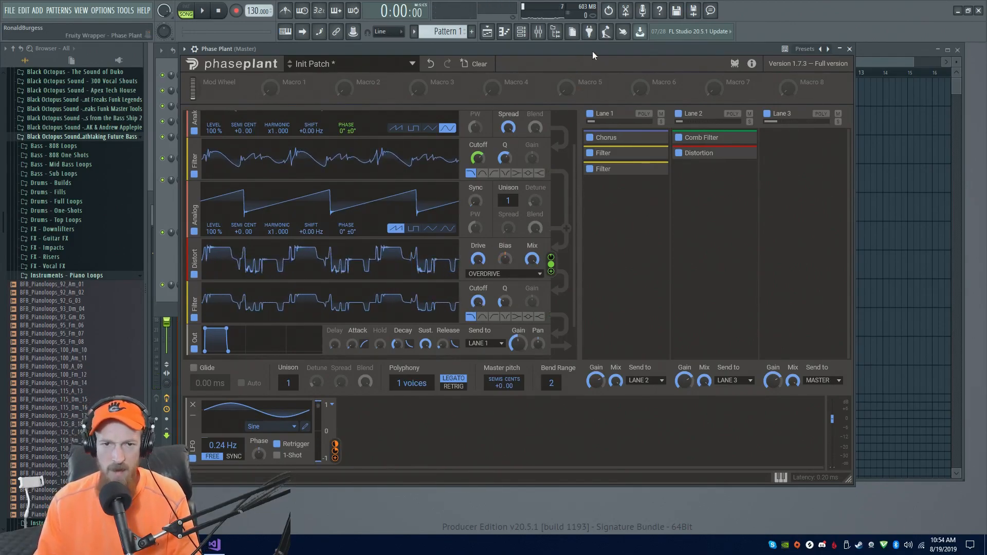
pyautogui.moveTo(592, 51); pyautogui.dragTo(607, 52)
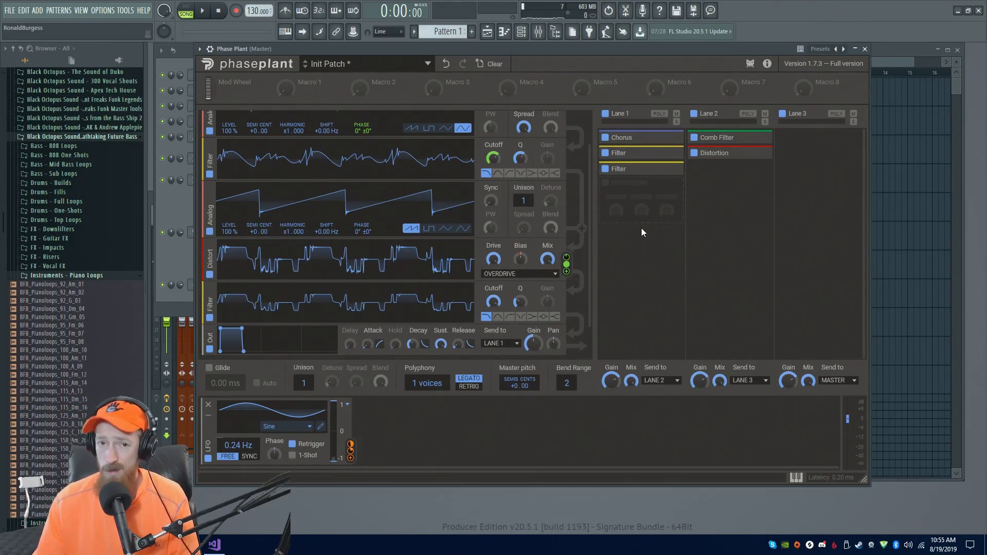